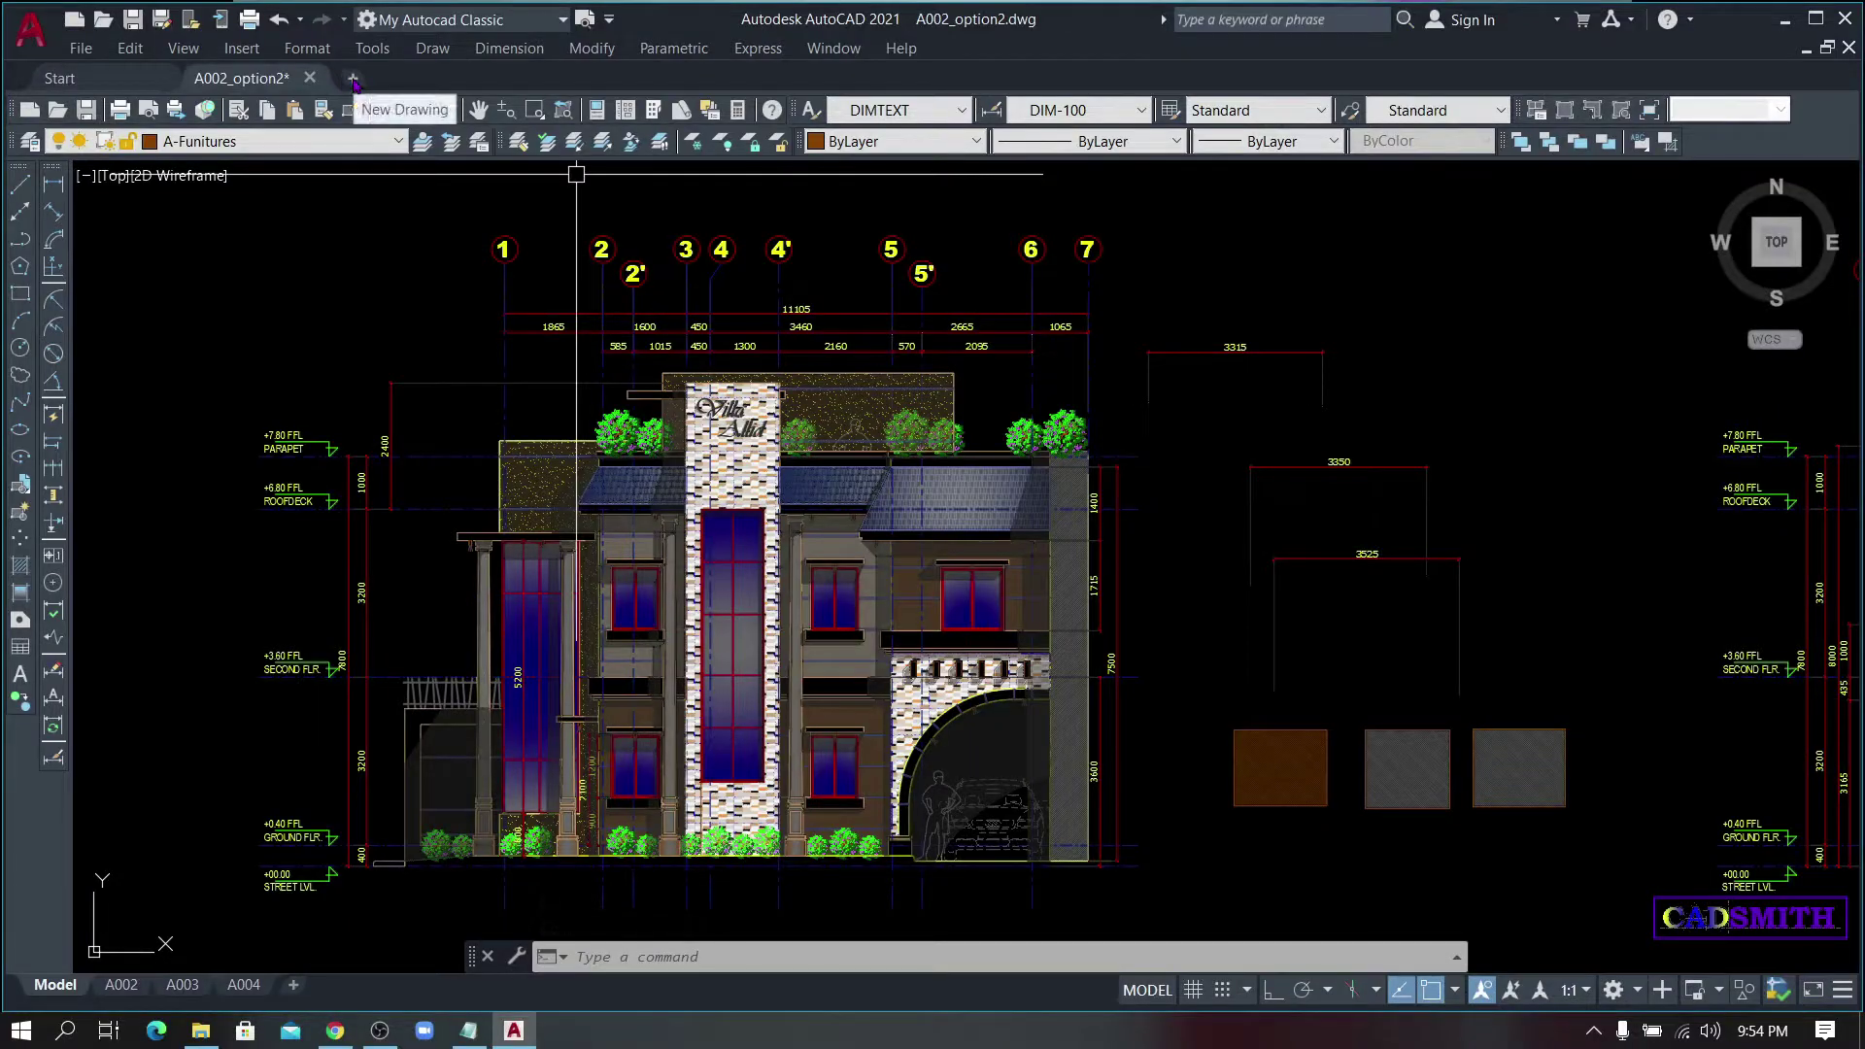
# - Start a new drawing with the grid off, then try deleting layer 0, which AutoCAD refuses
pyautogui.click(352, 78)
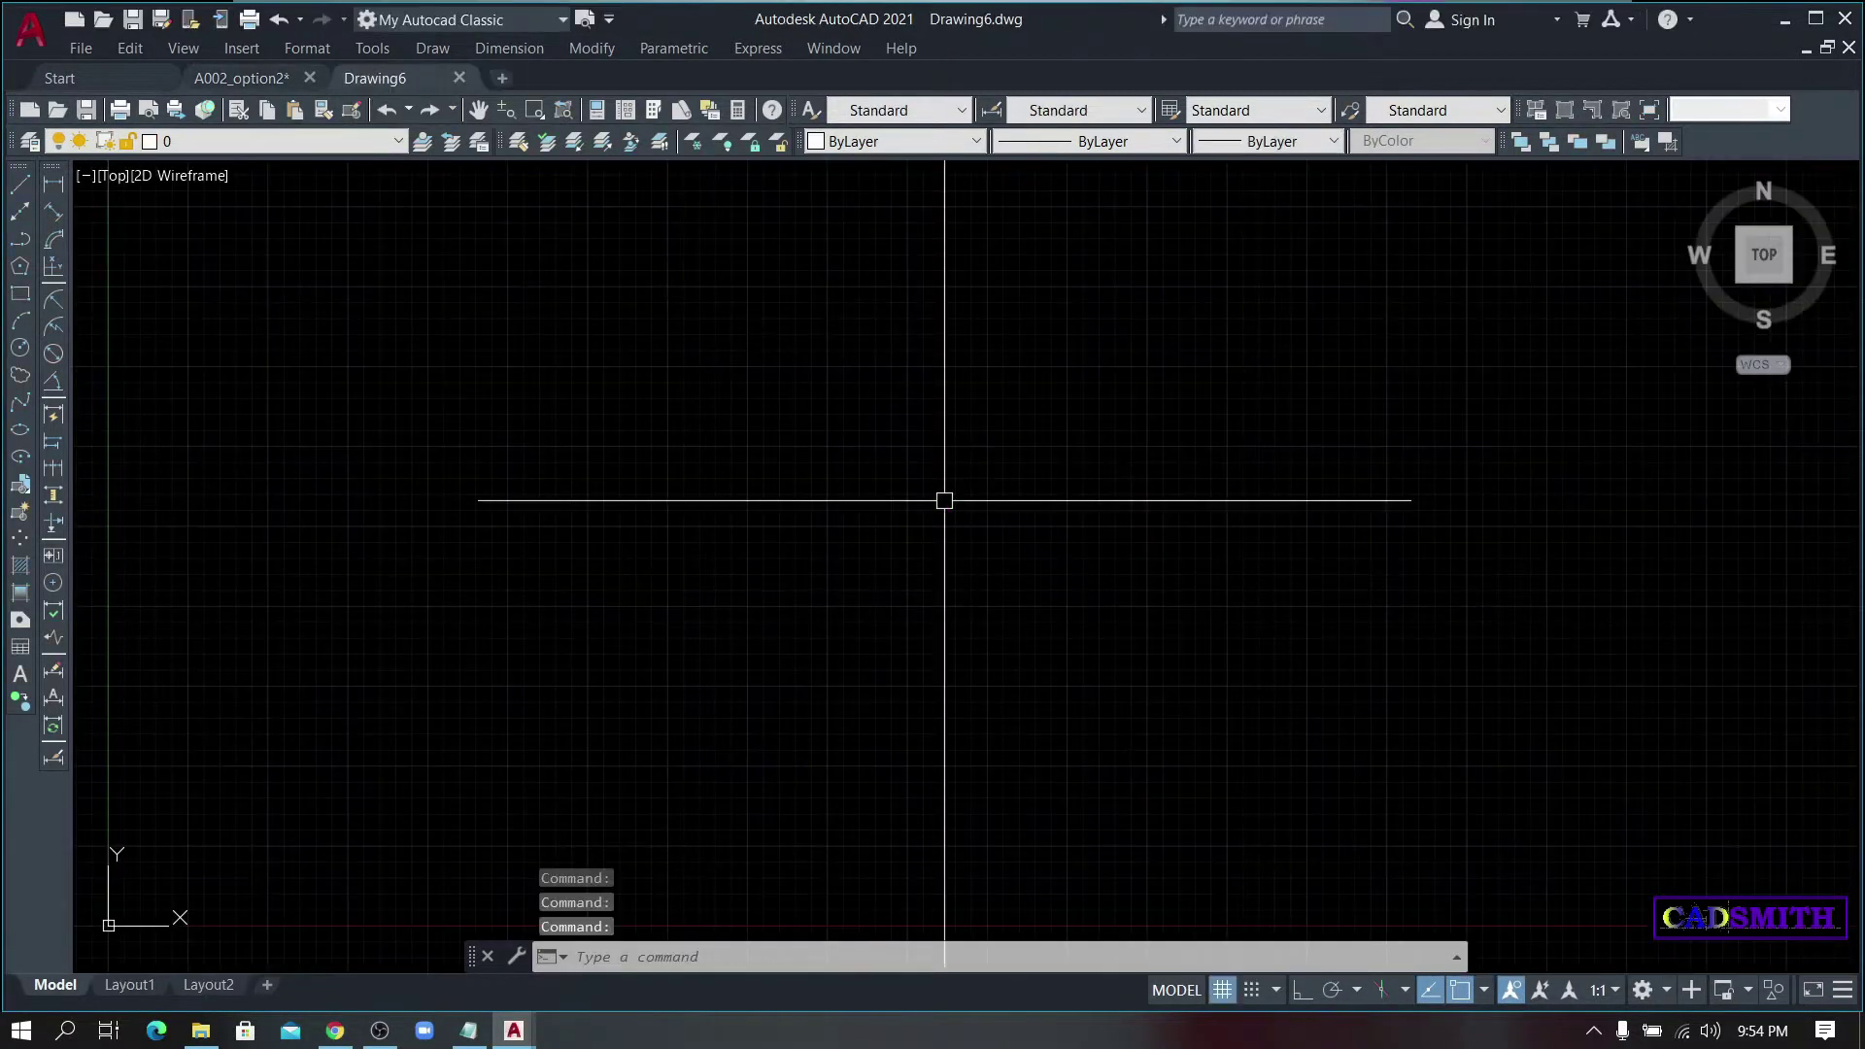
pyautogui.press('F7')
pyautogui.write('la')
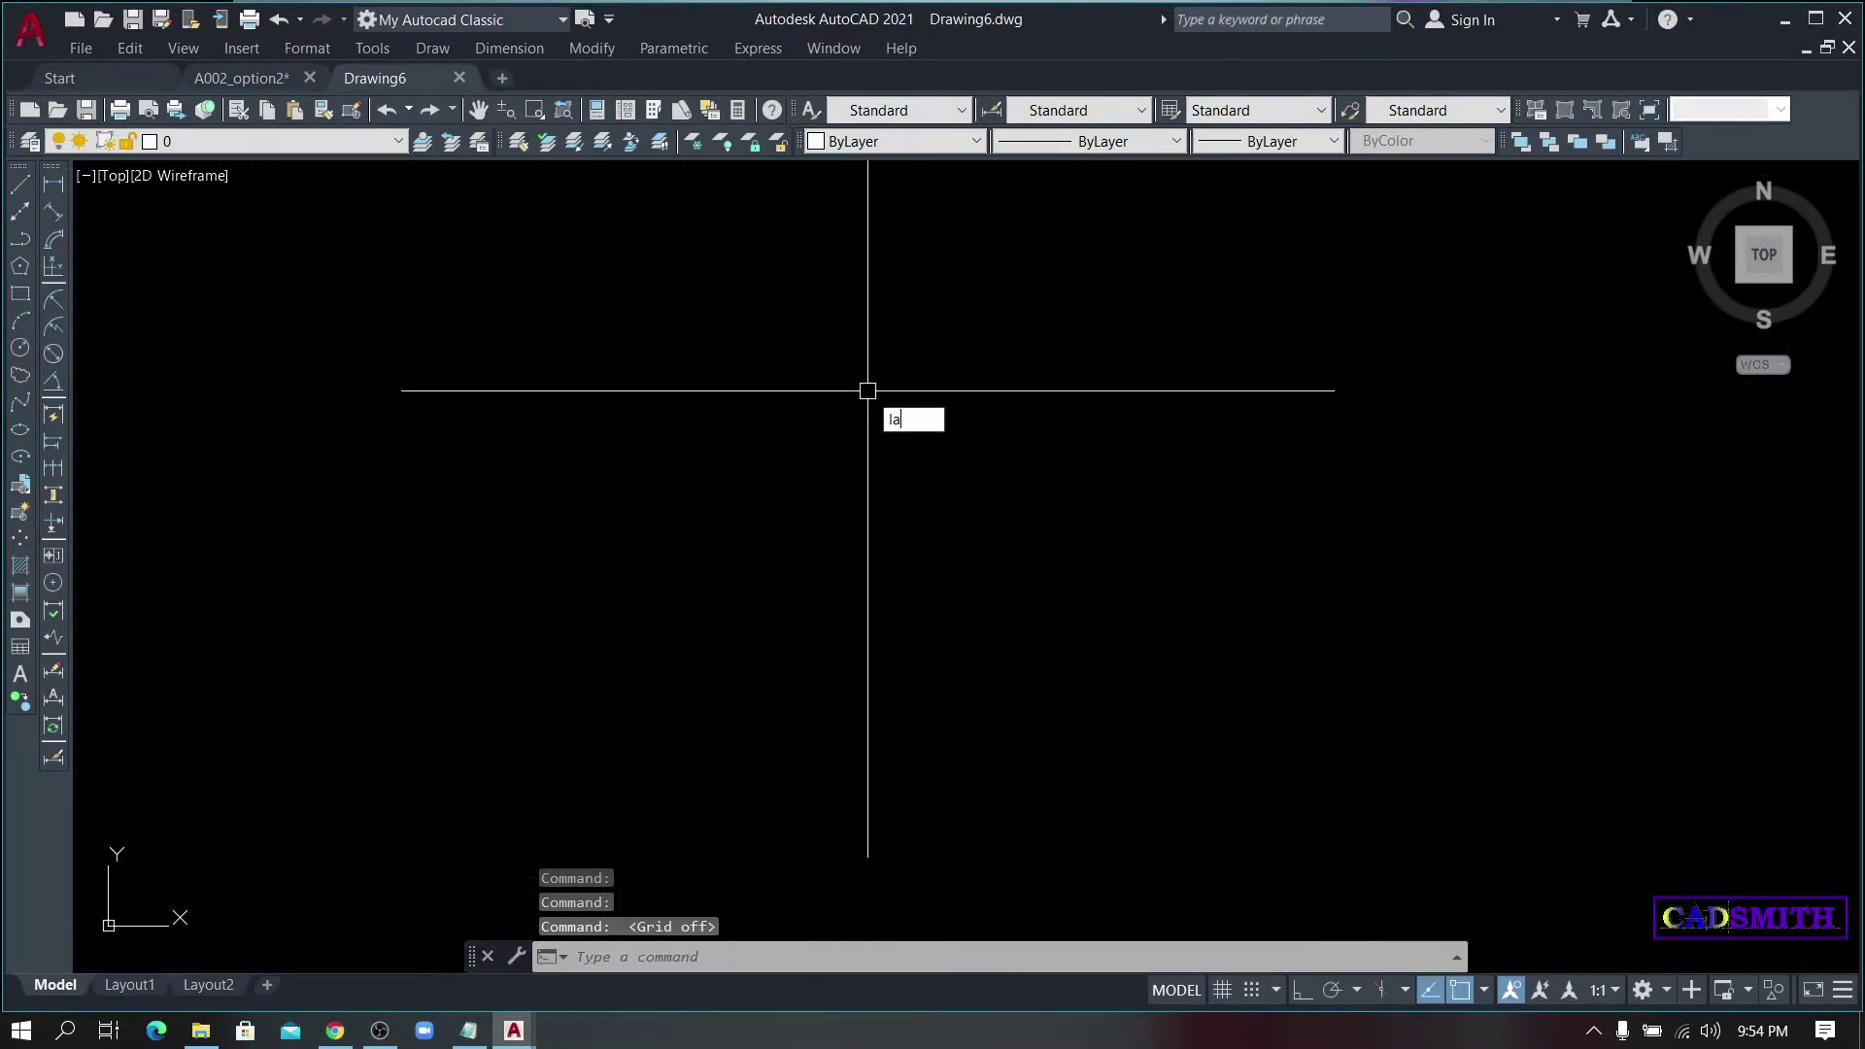
pyautogui.press('Return')
pyautogui.click(444, 285)
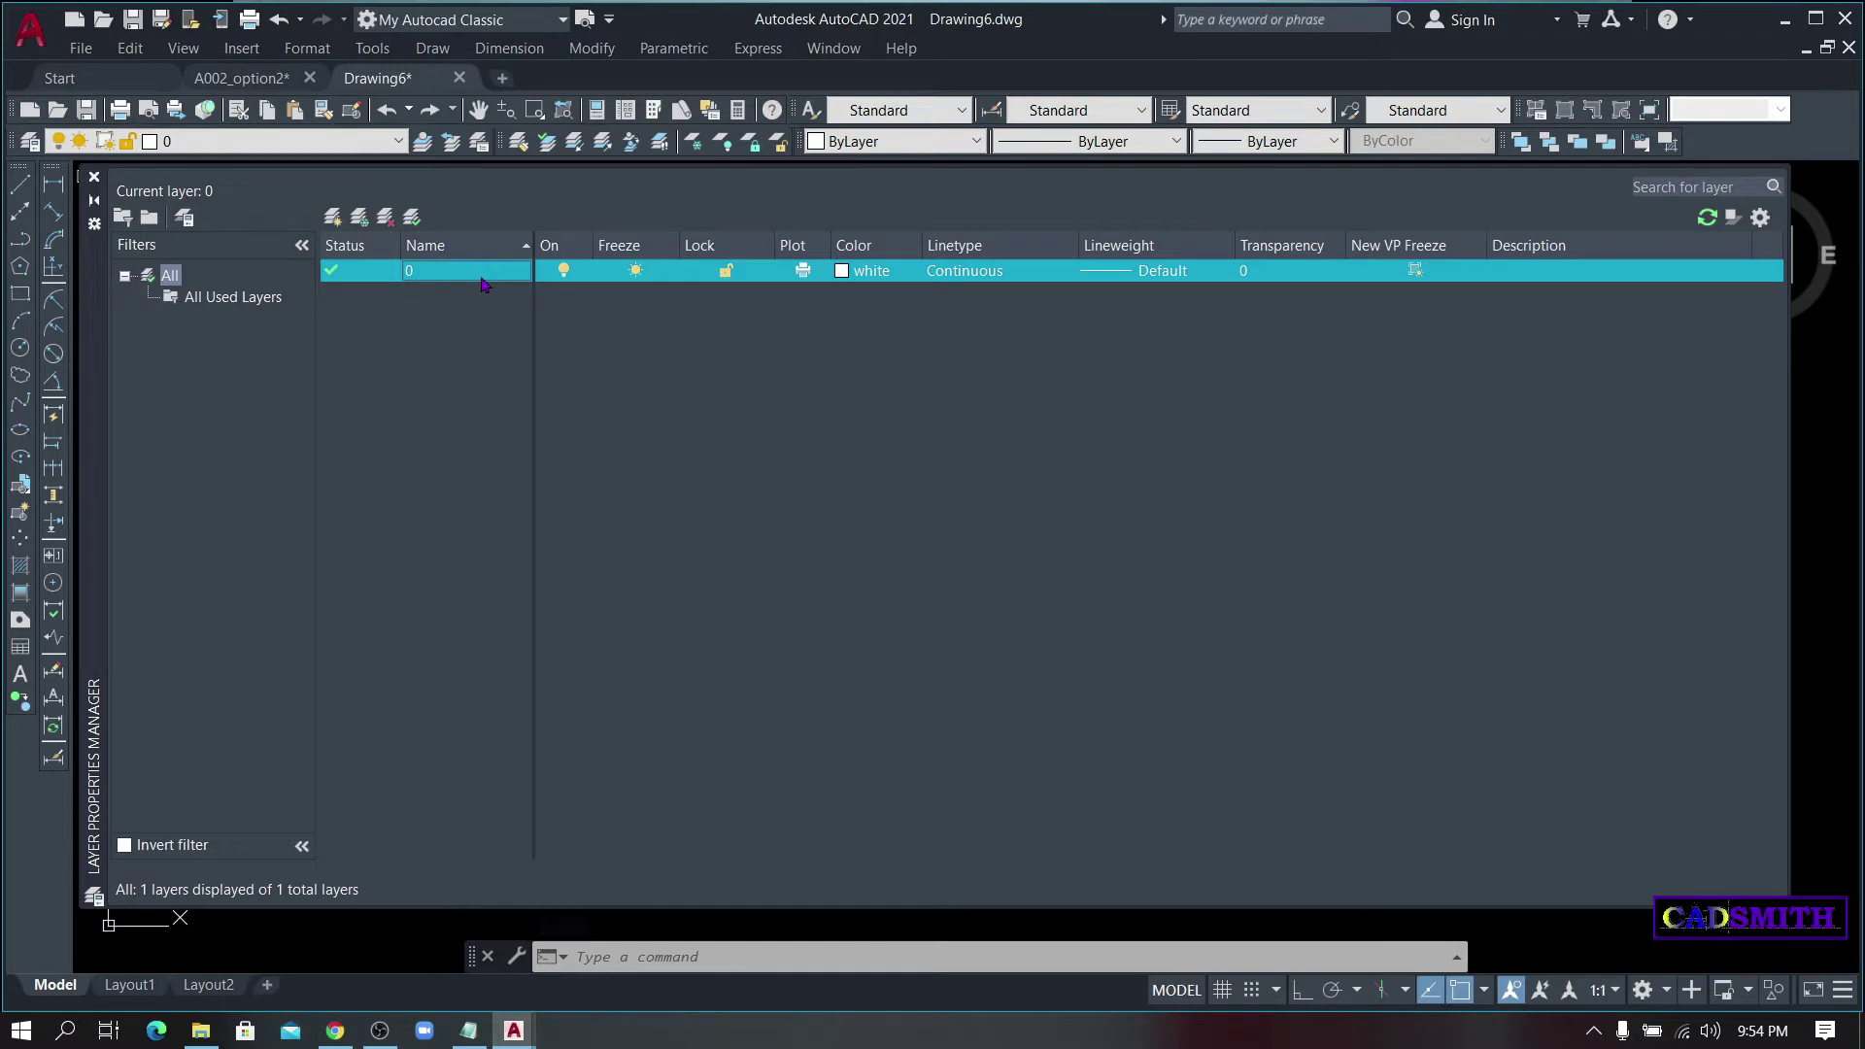
pyautogui.rightClick(483, 284)
pyautogui.click(555, 415)
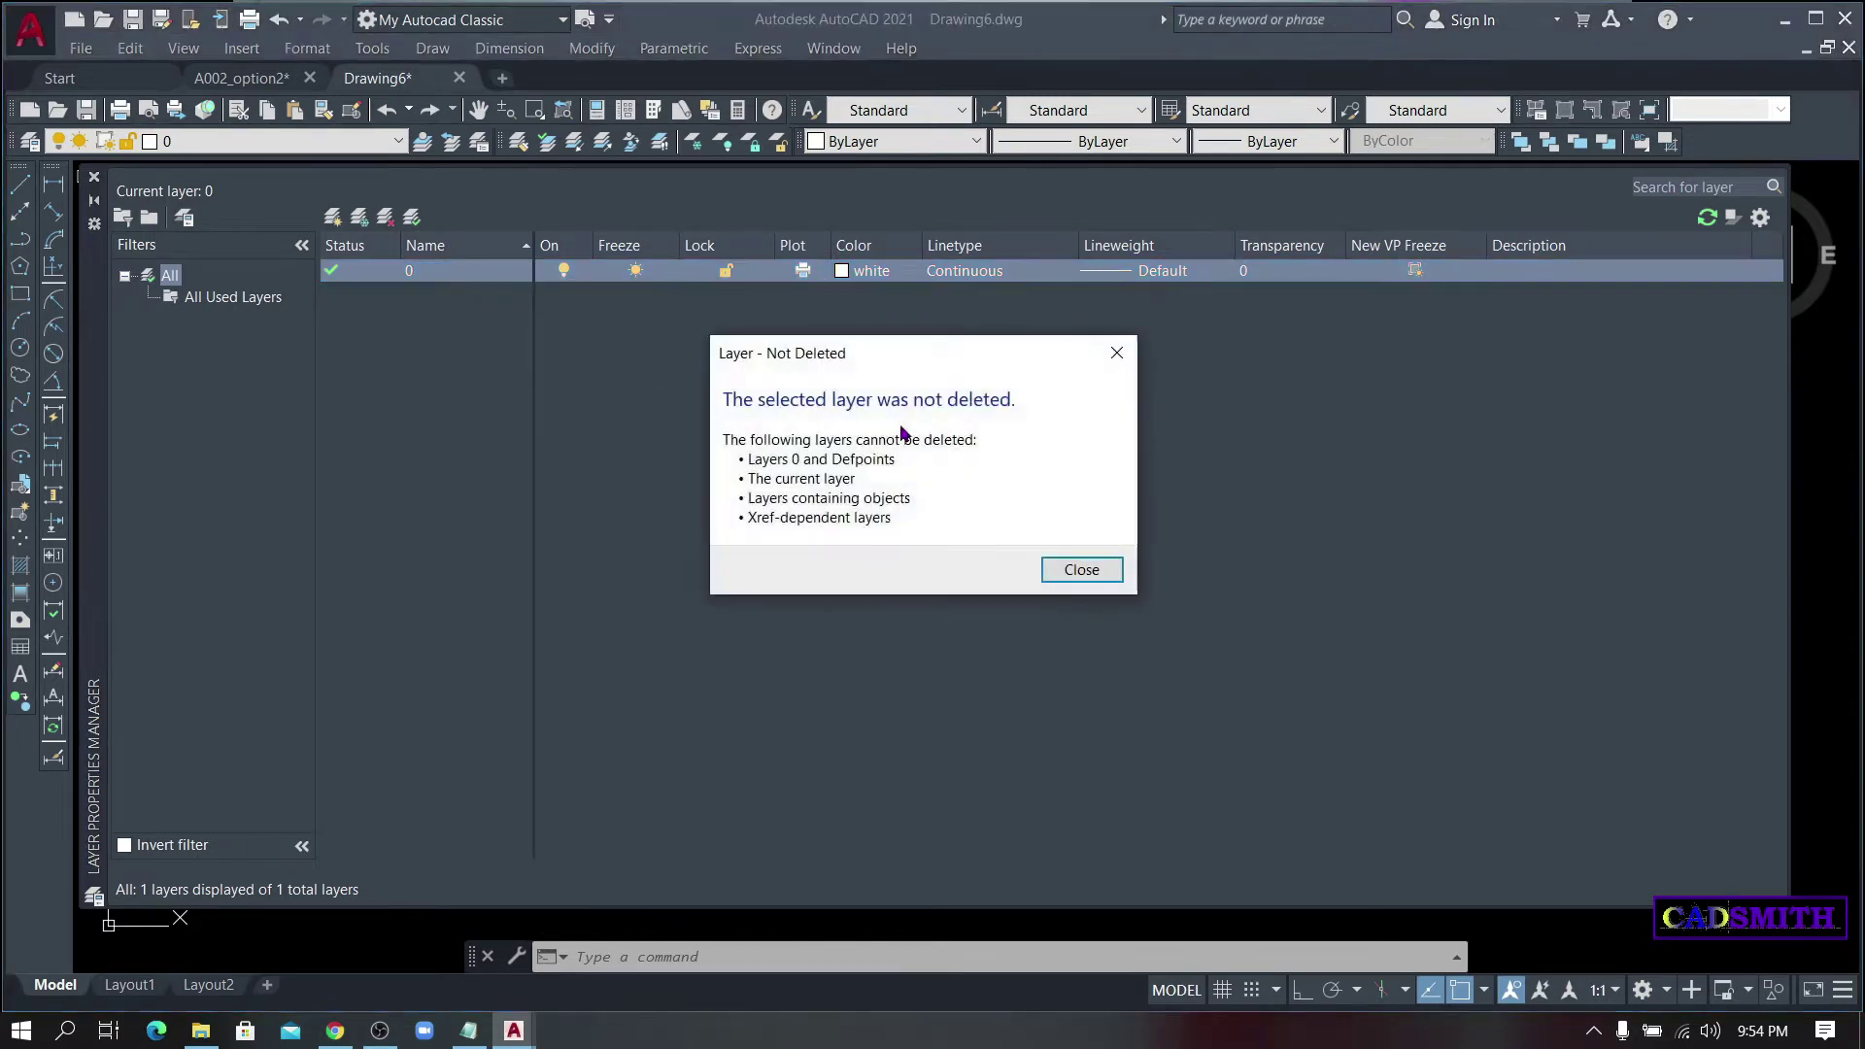
pyautogui.click(1117, 354)
# - Create a new layer named A-Wall with the colour yellow
pyautogui.rightClick(493, 271)
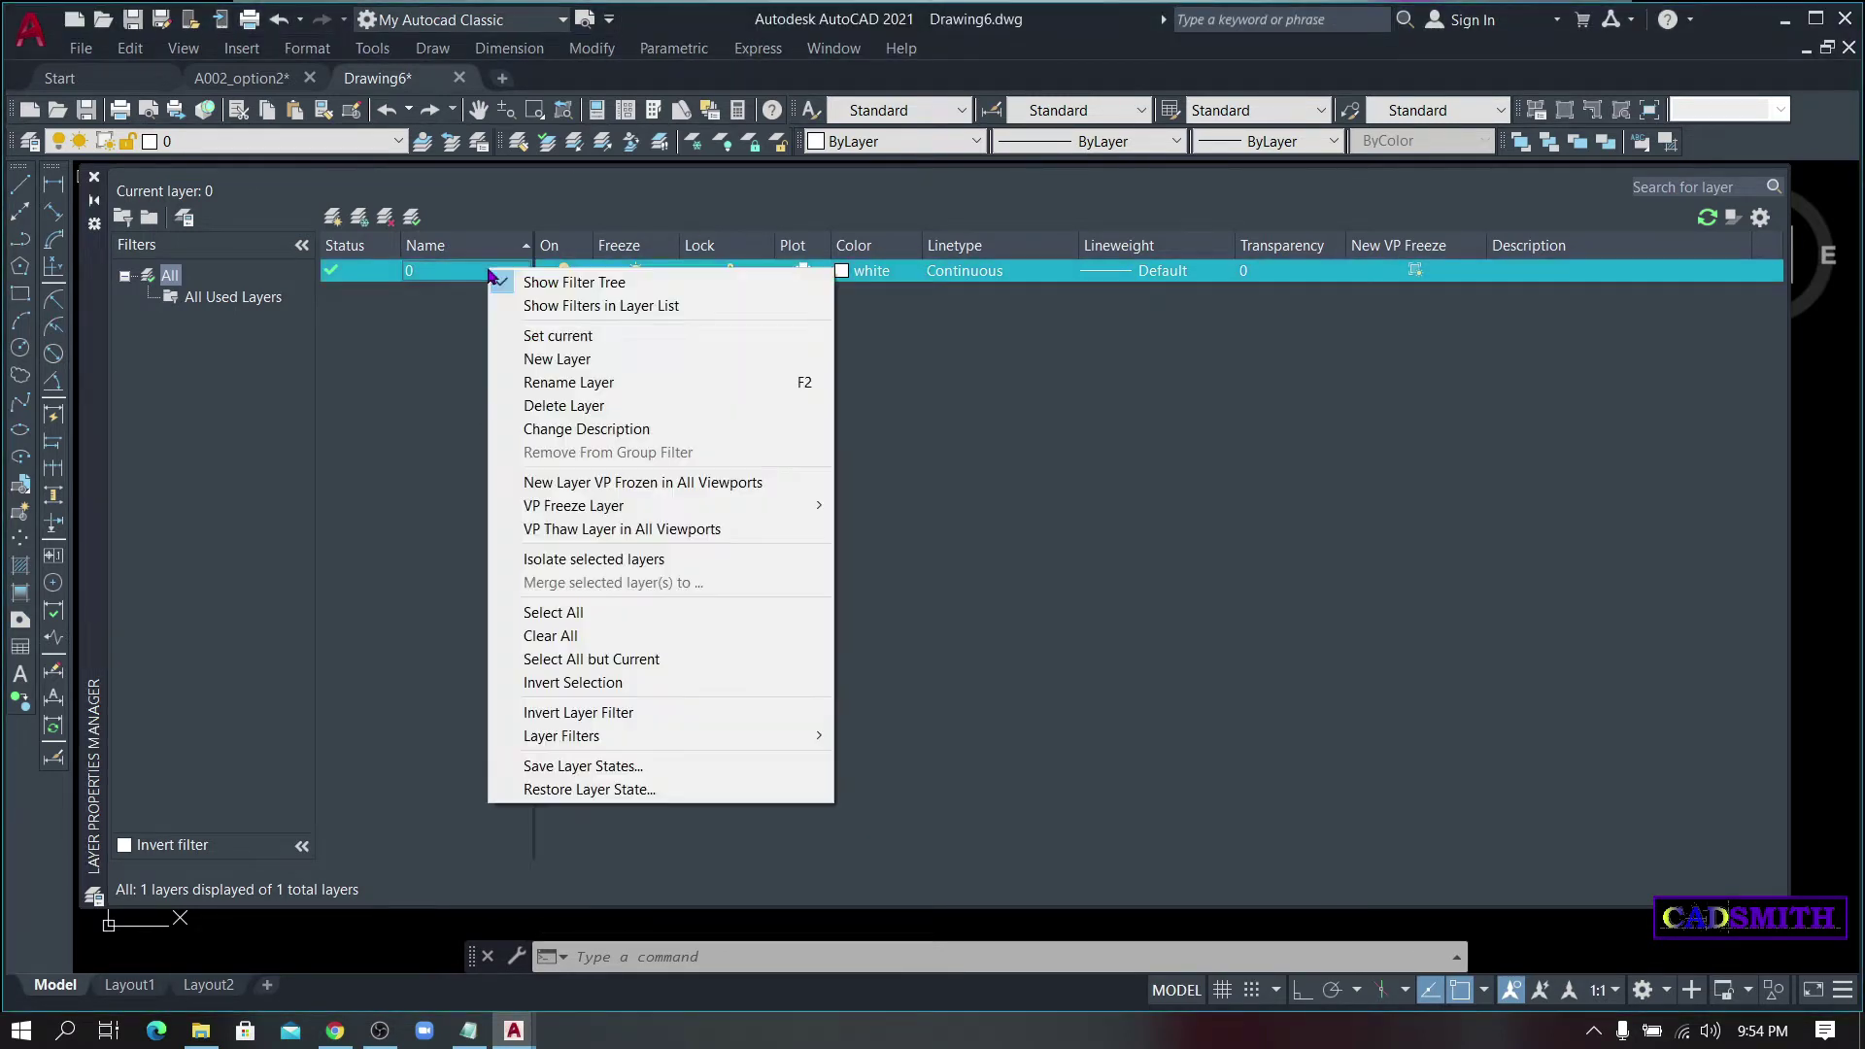
pyautogui.click(579, 364)
pyautogui.write('a')
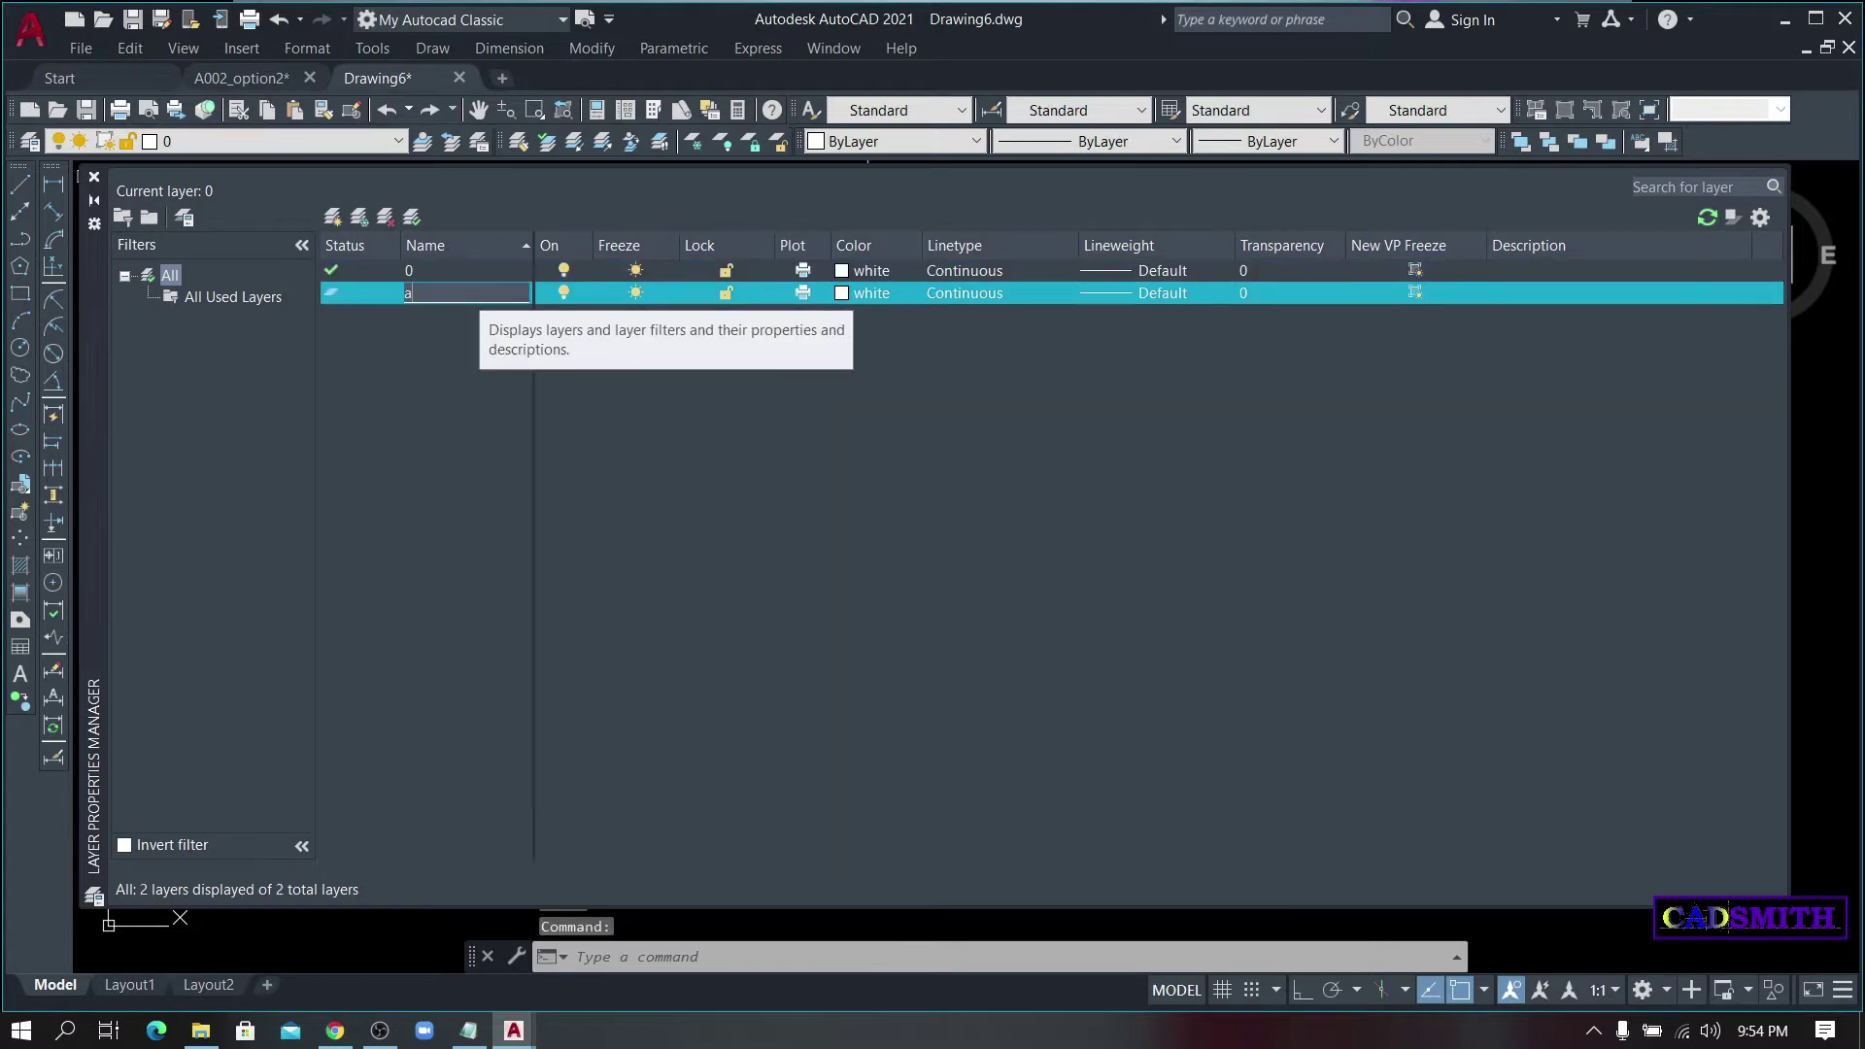
pyautogui.write('A-Wall')
pyautogui.click(840, 295)
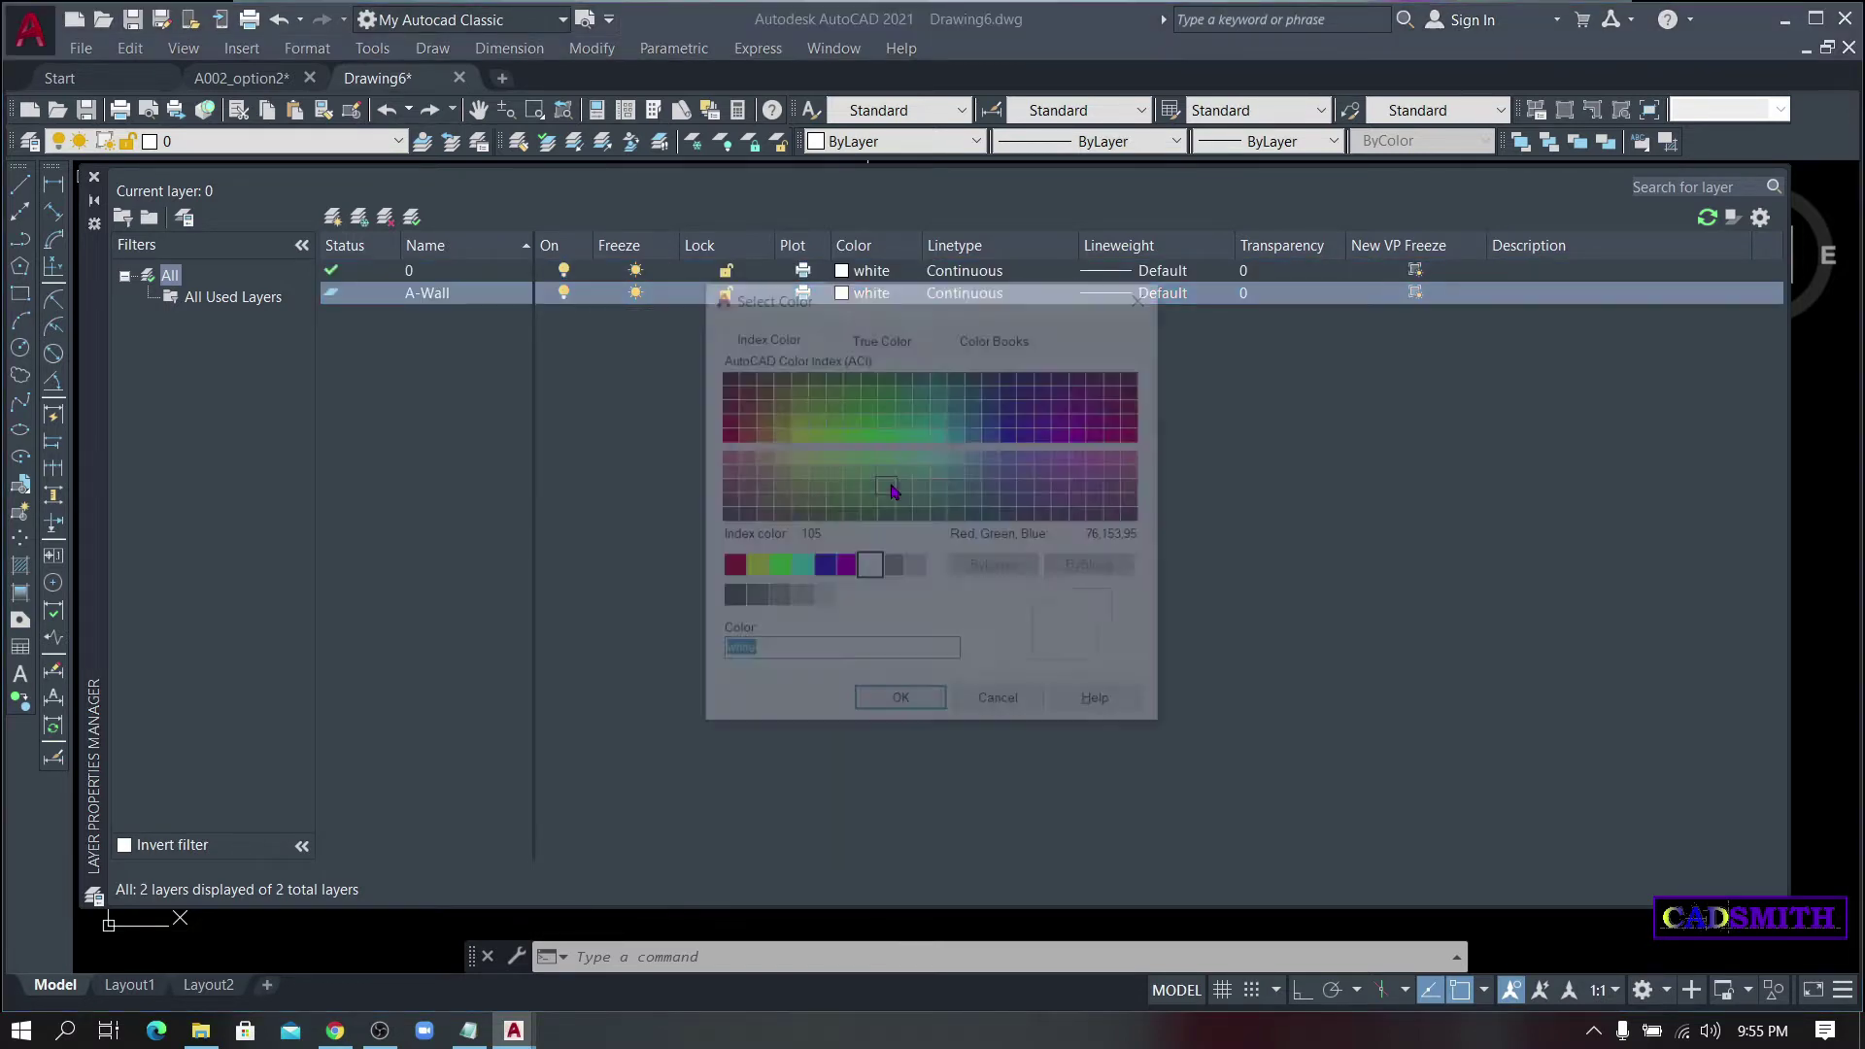
pyautogui.click(750, 566)
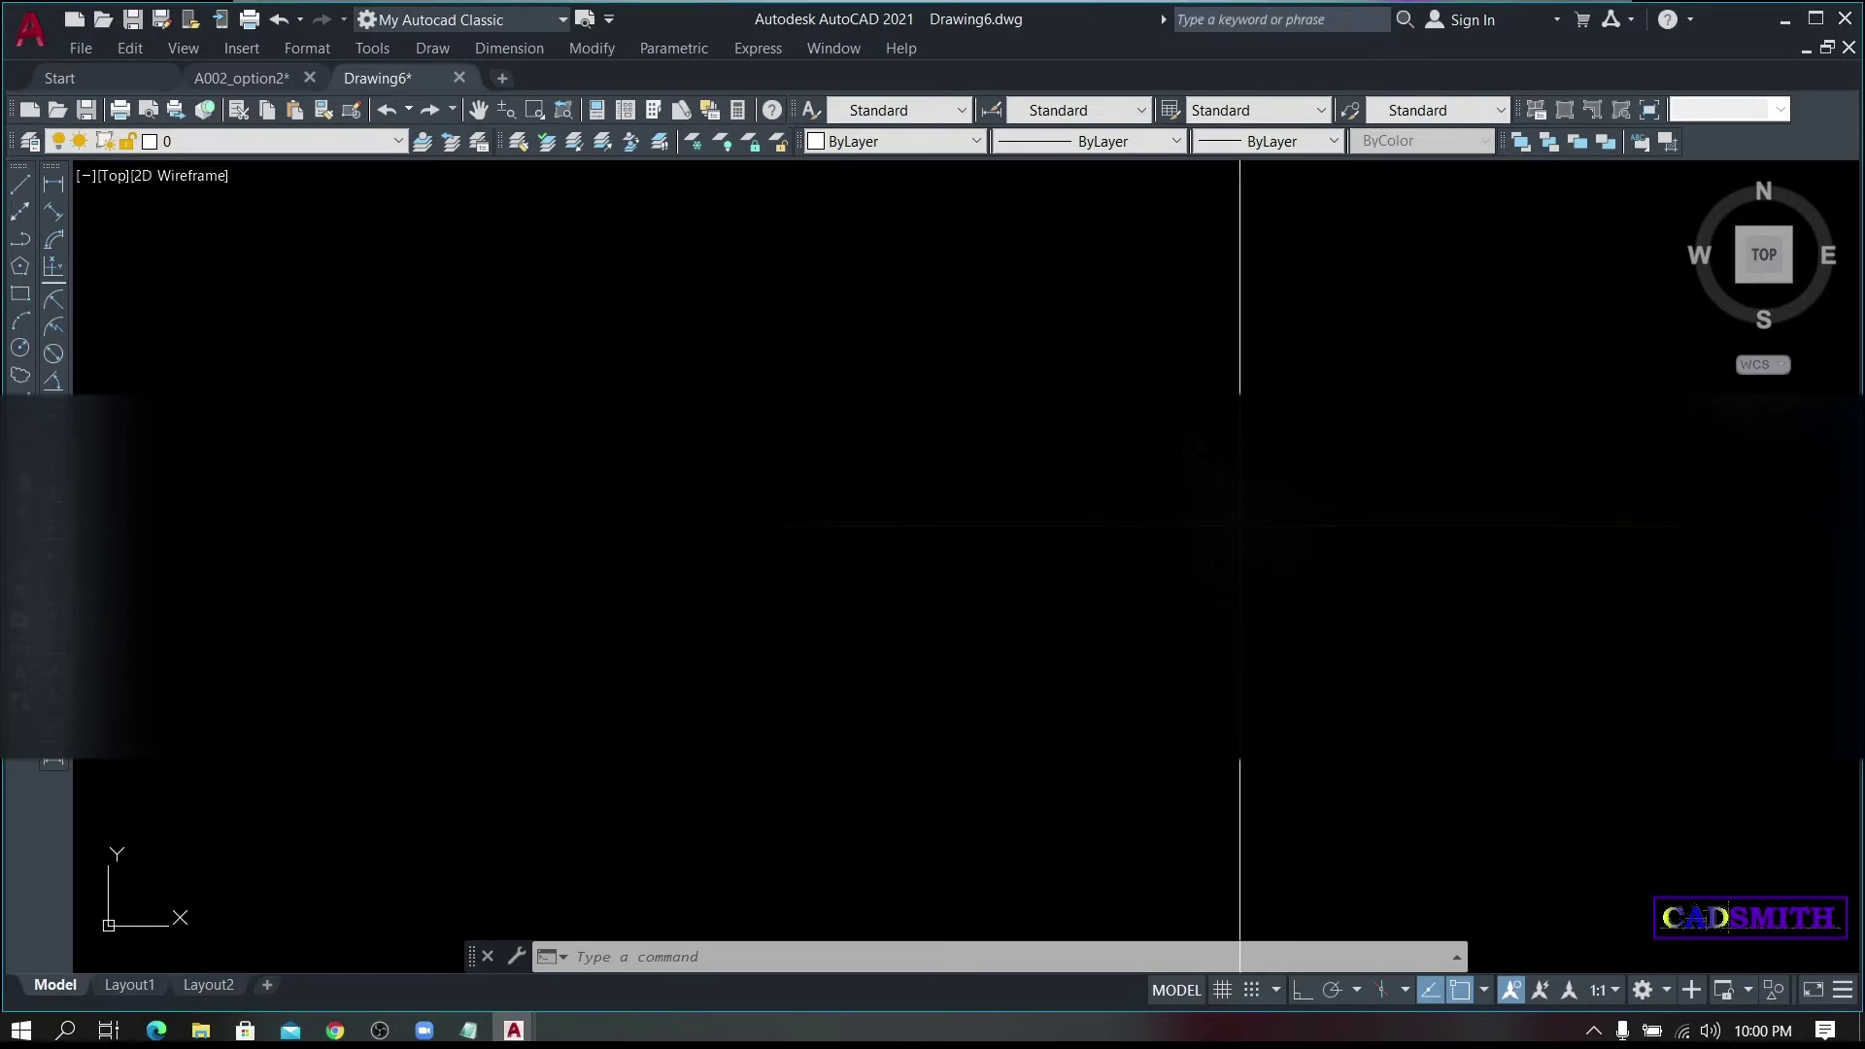
pyautogui.write('R')
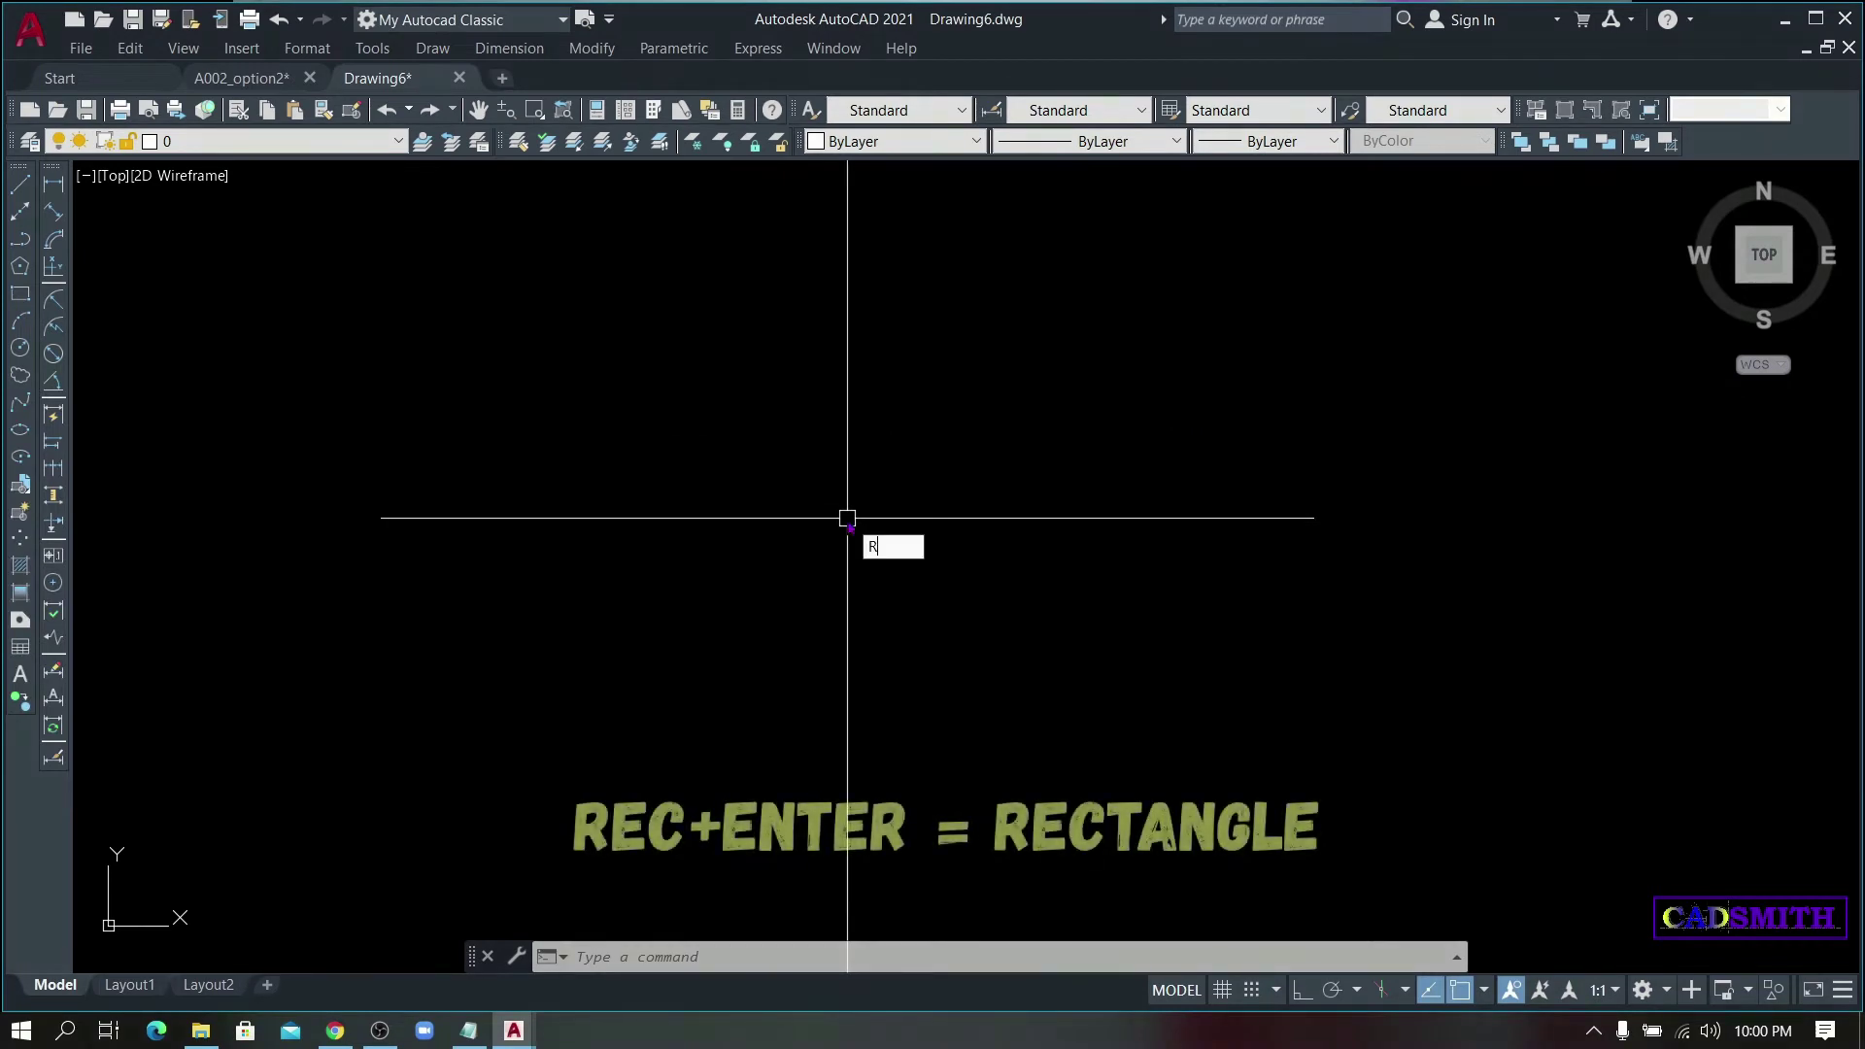
pyautogui.write('EC')
# - Draw a tall rectangle and fill it with ANSI31 diagonal-line hatching
pyautogui.press('Return')
pyautogui.click(551, 722)
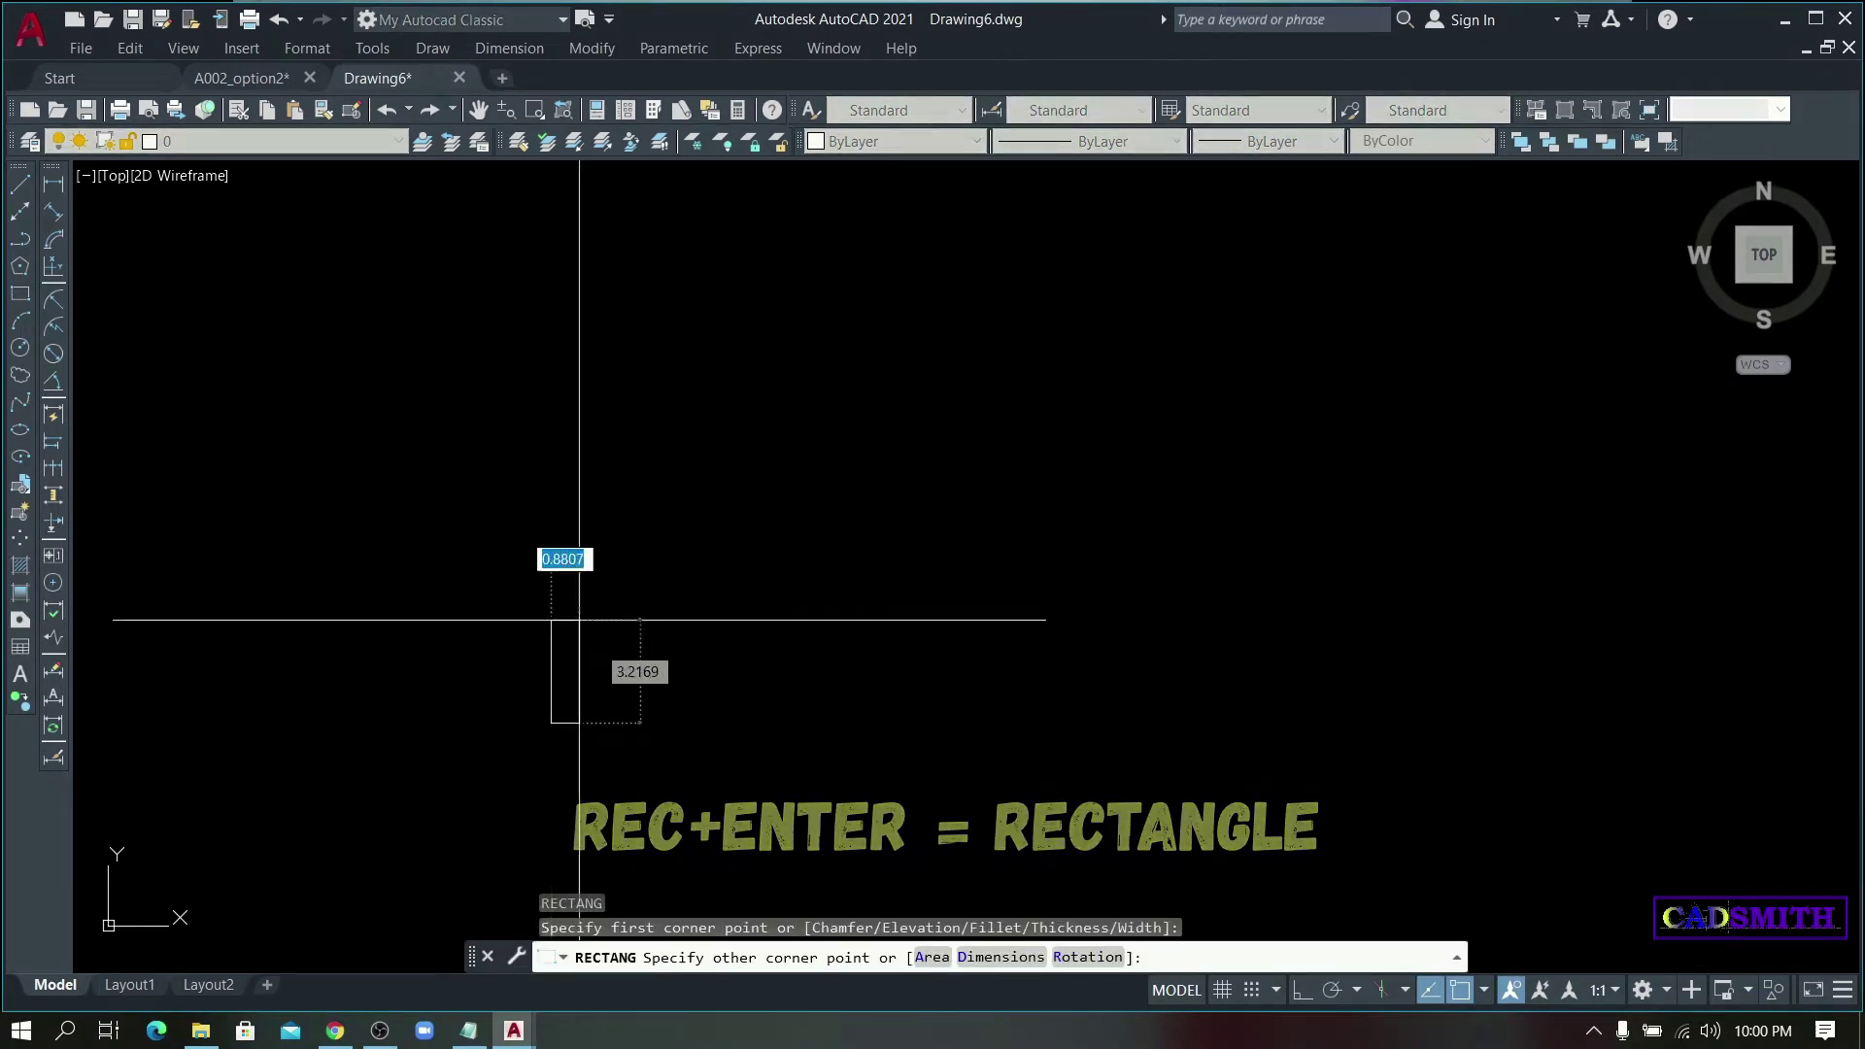
pyautogui.click(696, 361)
pyautogui.write('h')
pyautogui.press('Return')
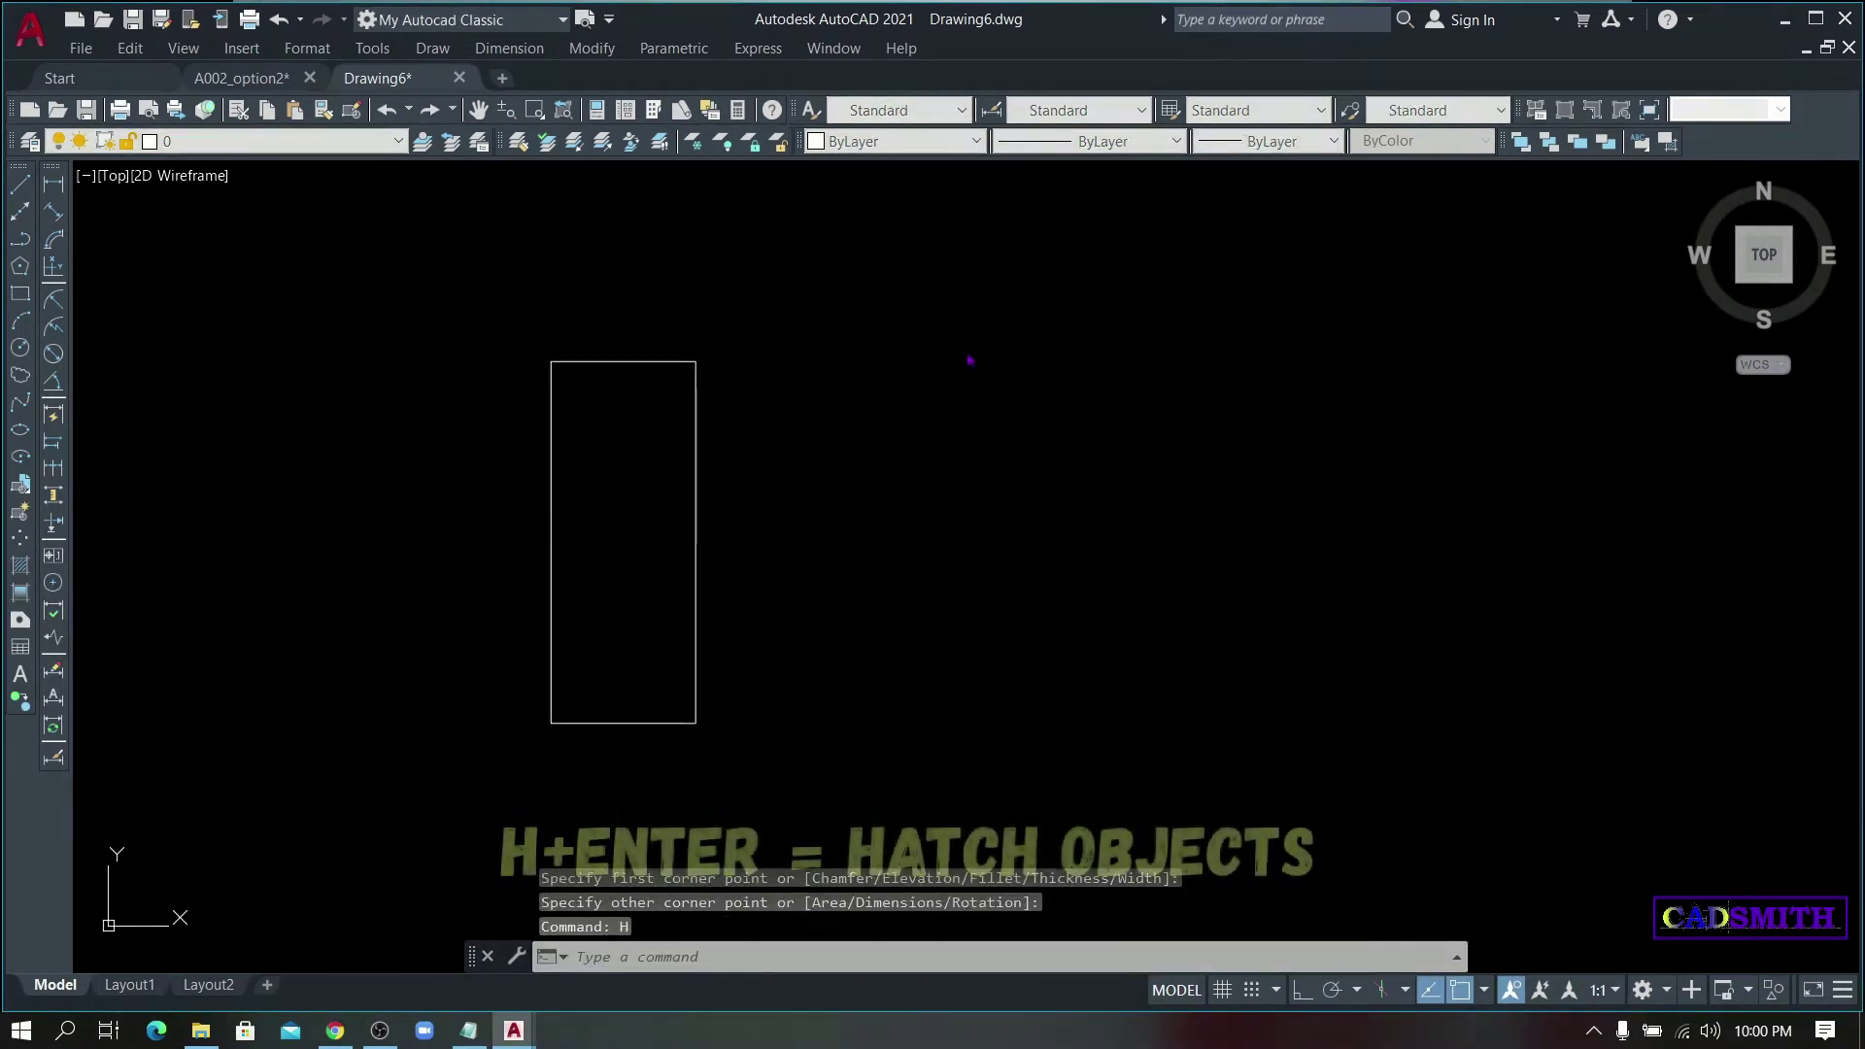
pyautogui.click(1050, 253)
pyautogui.click(669, 361)
pyautogui.press('Return')
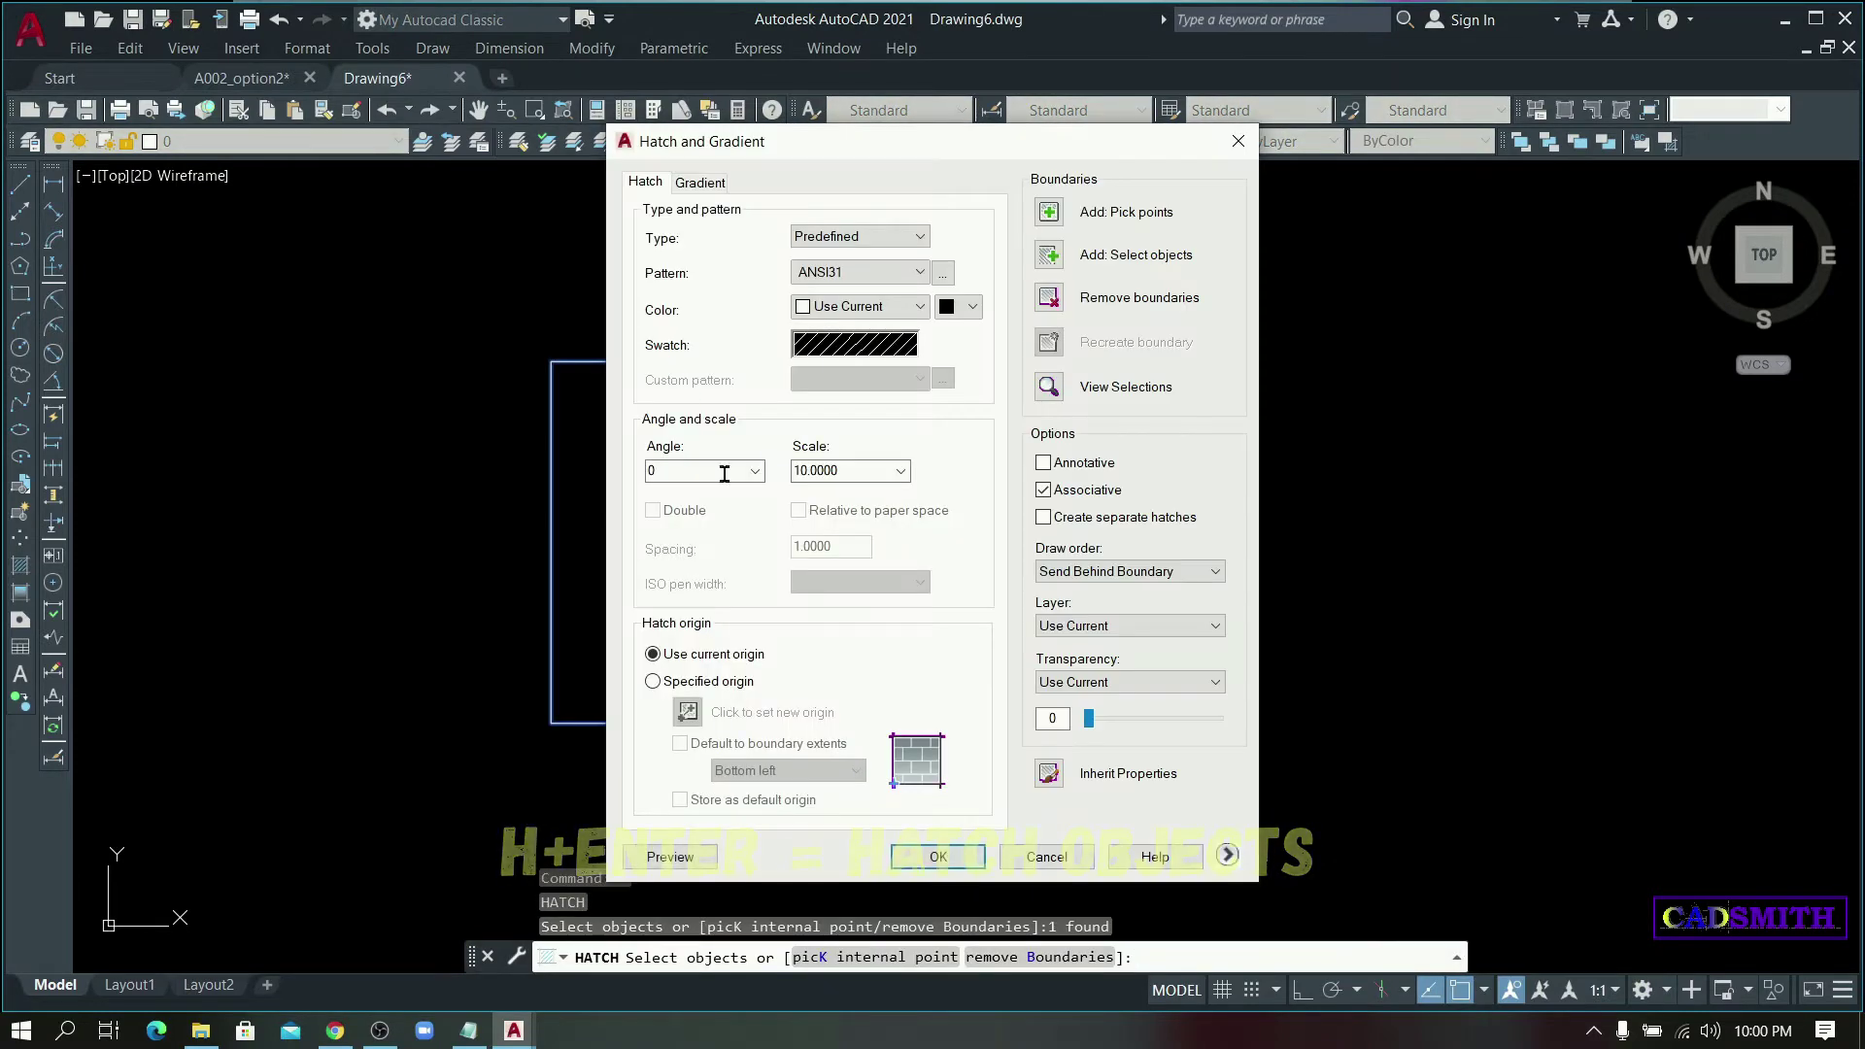
pyautogui.click(671, 857)
pyautogui.press('Escape')
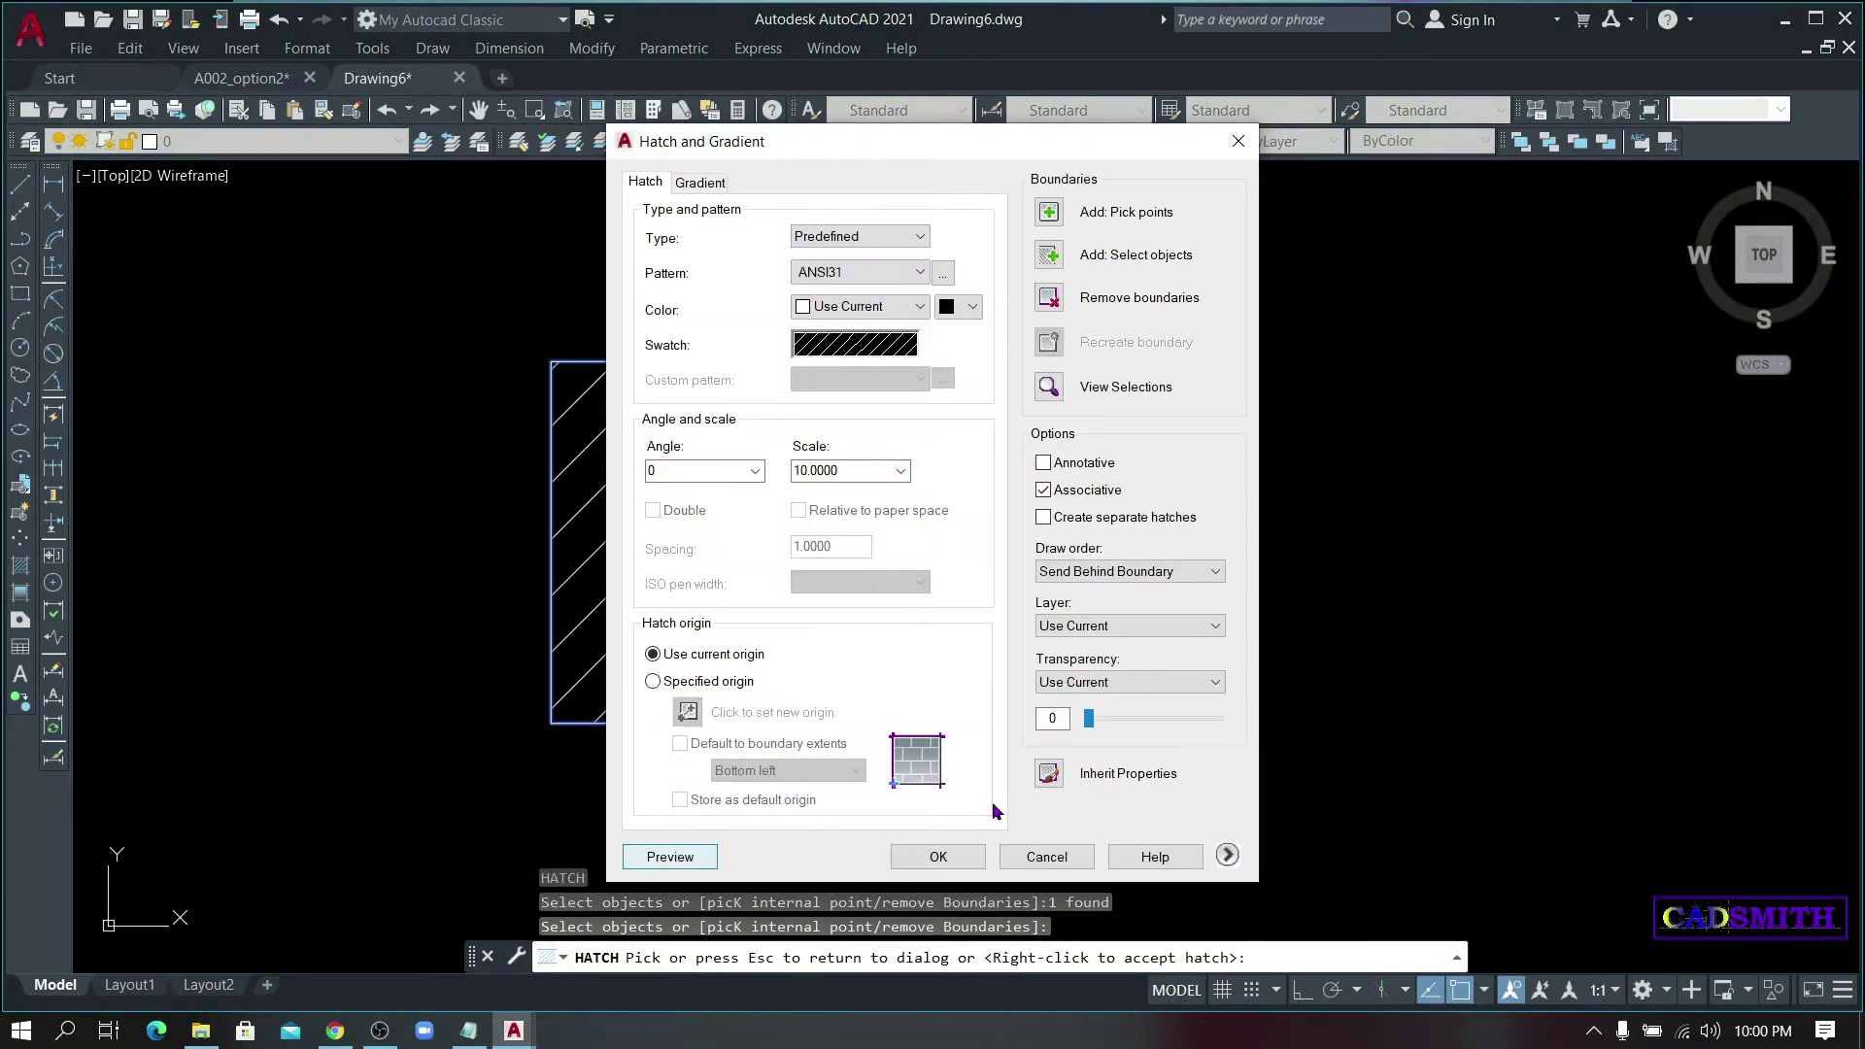
pyautogui.click(939, 857)
# - Copy the hatched rectangle to the right
pyautogui.press('Return')
pyautogui.click(896, 442)
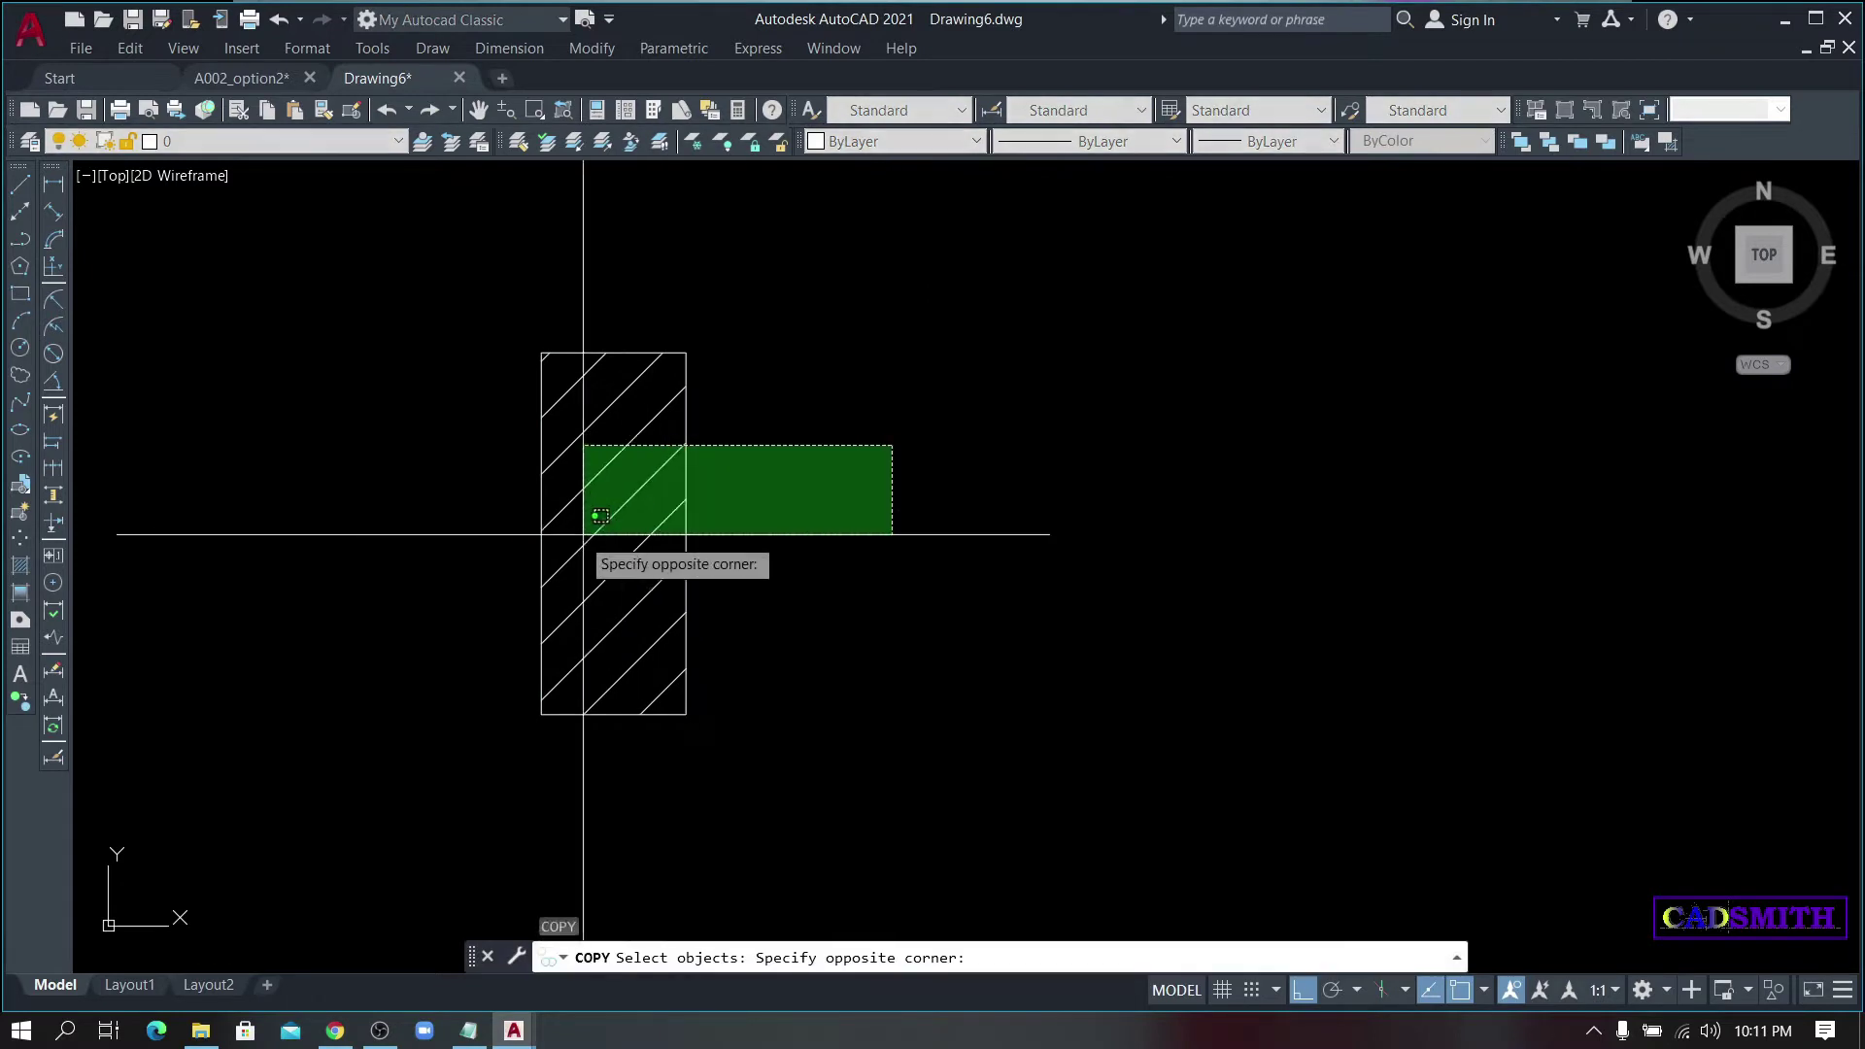
pyautogui.click(584, 533)
pyautogui.press('Return')
pyautogui.click(808, 470)
pyautogui.click(1214, 490)
pyautogui.press('Escape')
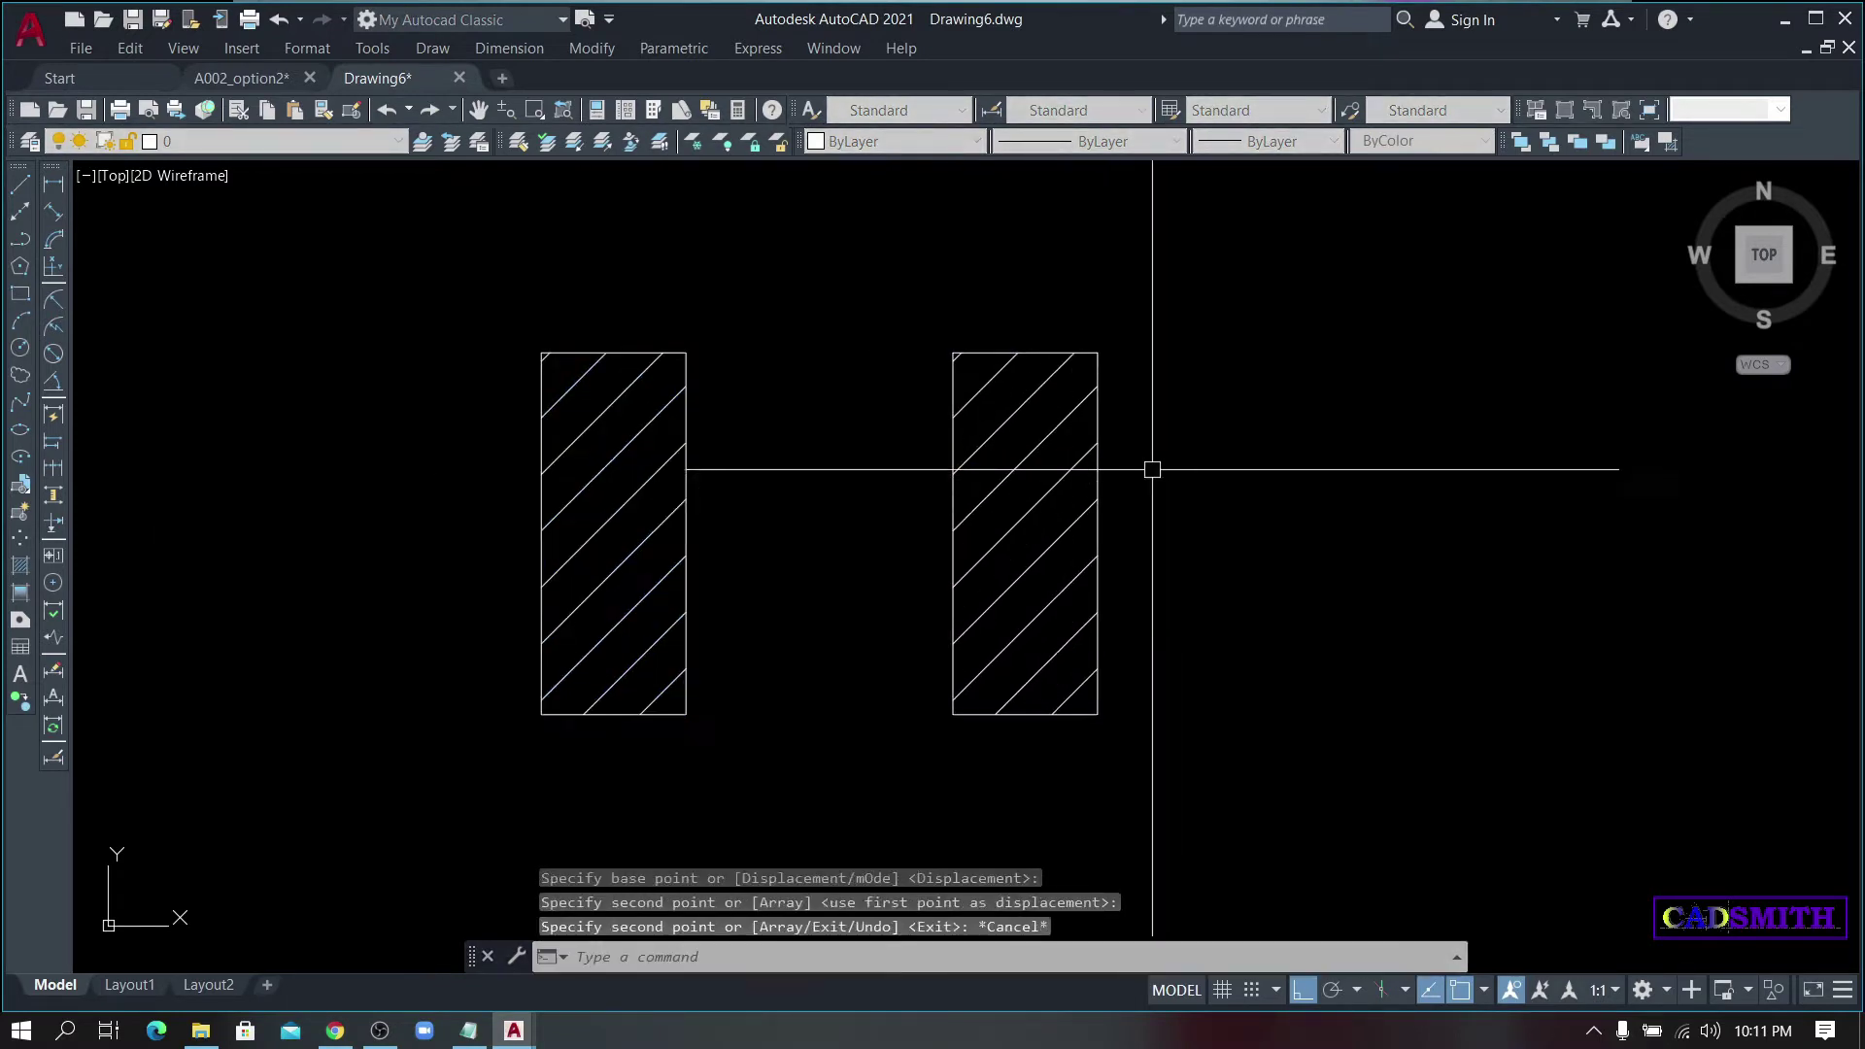
# - Move the right-hand copy onto the yellow A-Wall layer
pyautogui.click(1166, 326)
pyautogui.click(976, 466)
pyautogui.click(277, 140)
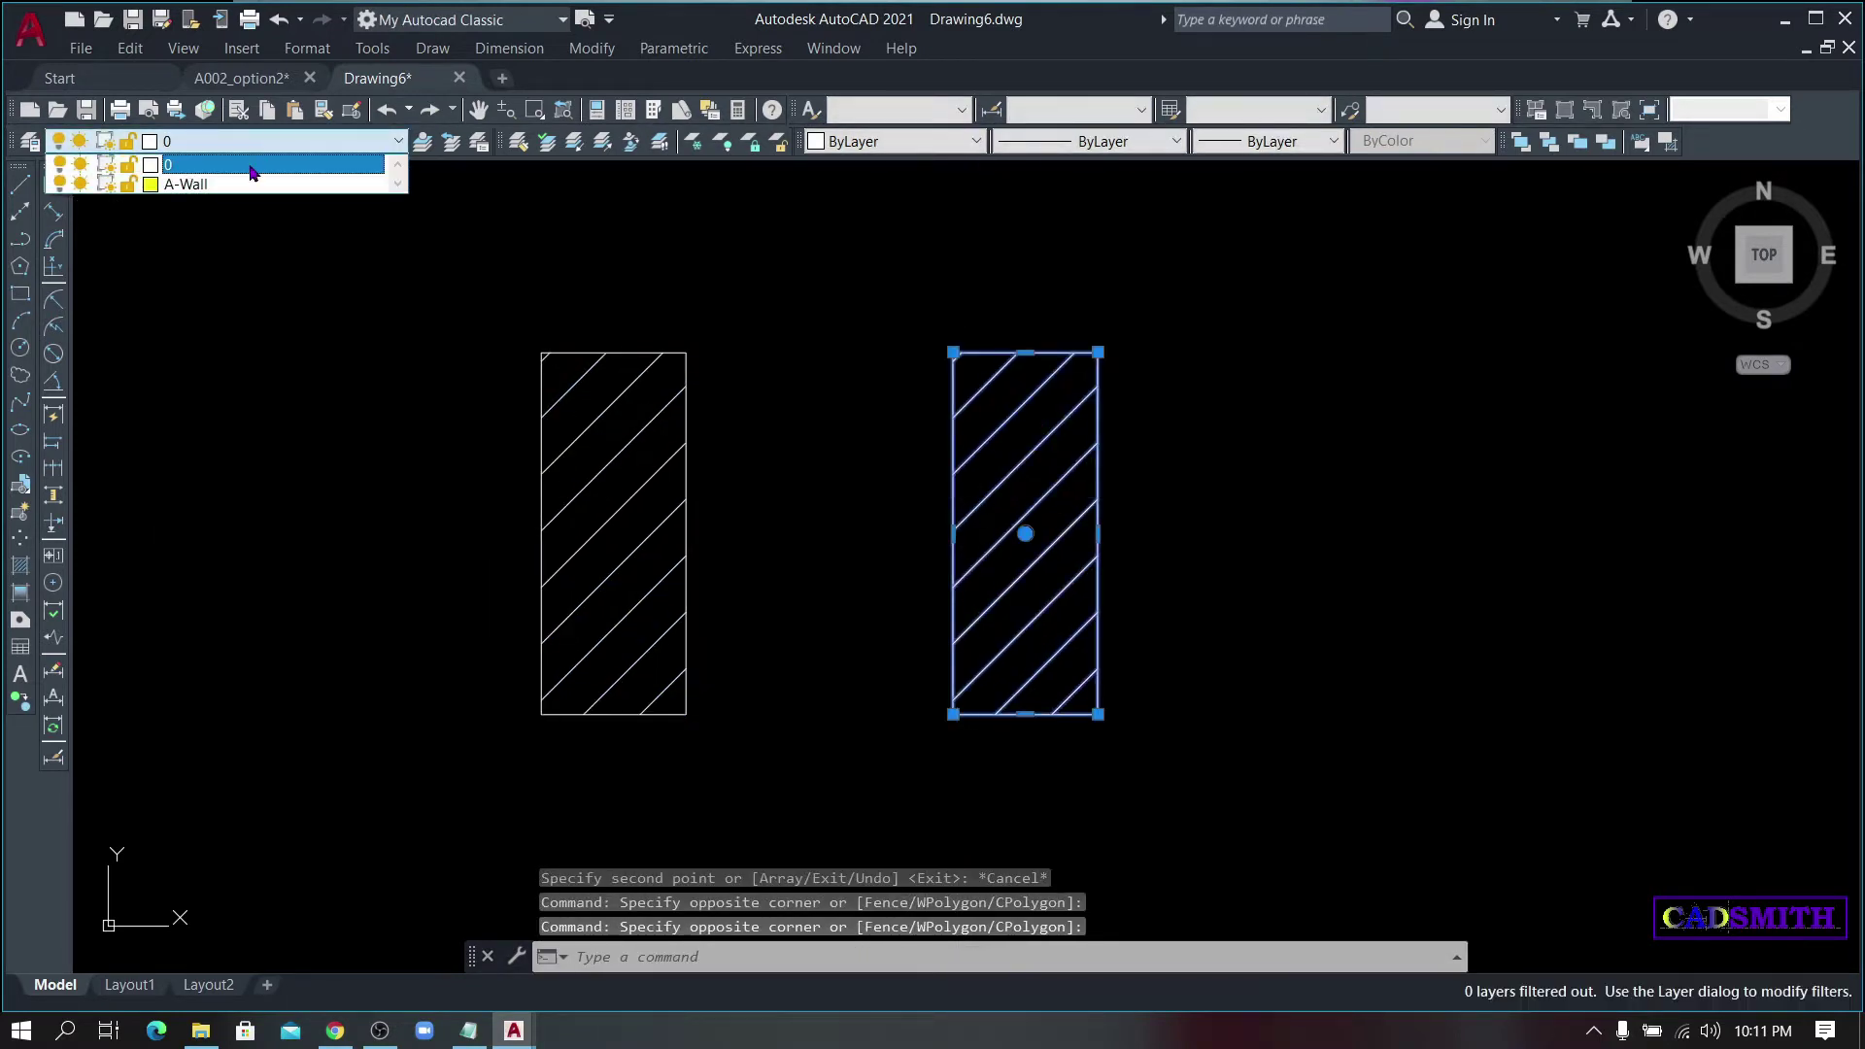
pyautogui.click(251, 185)
pyautogui.press('Escape')
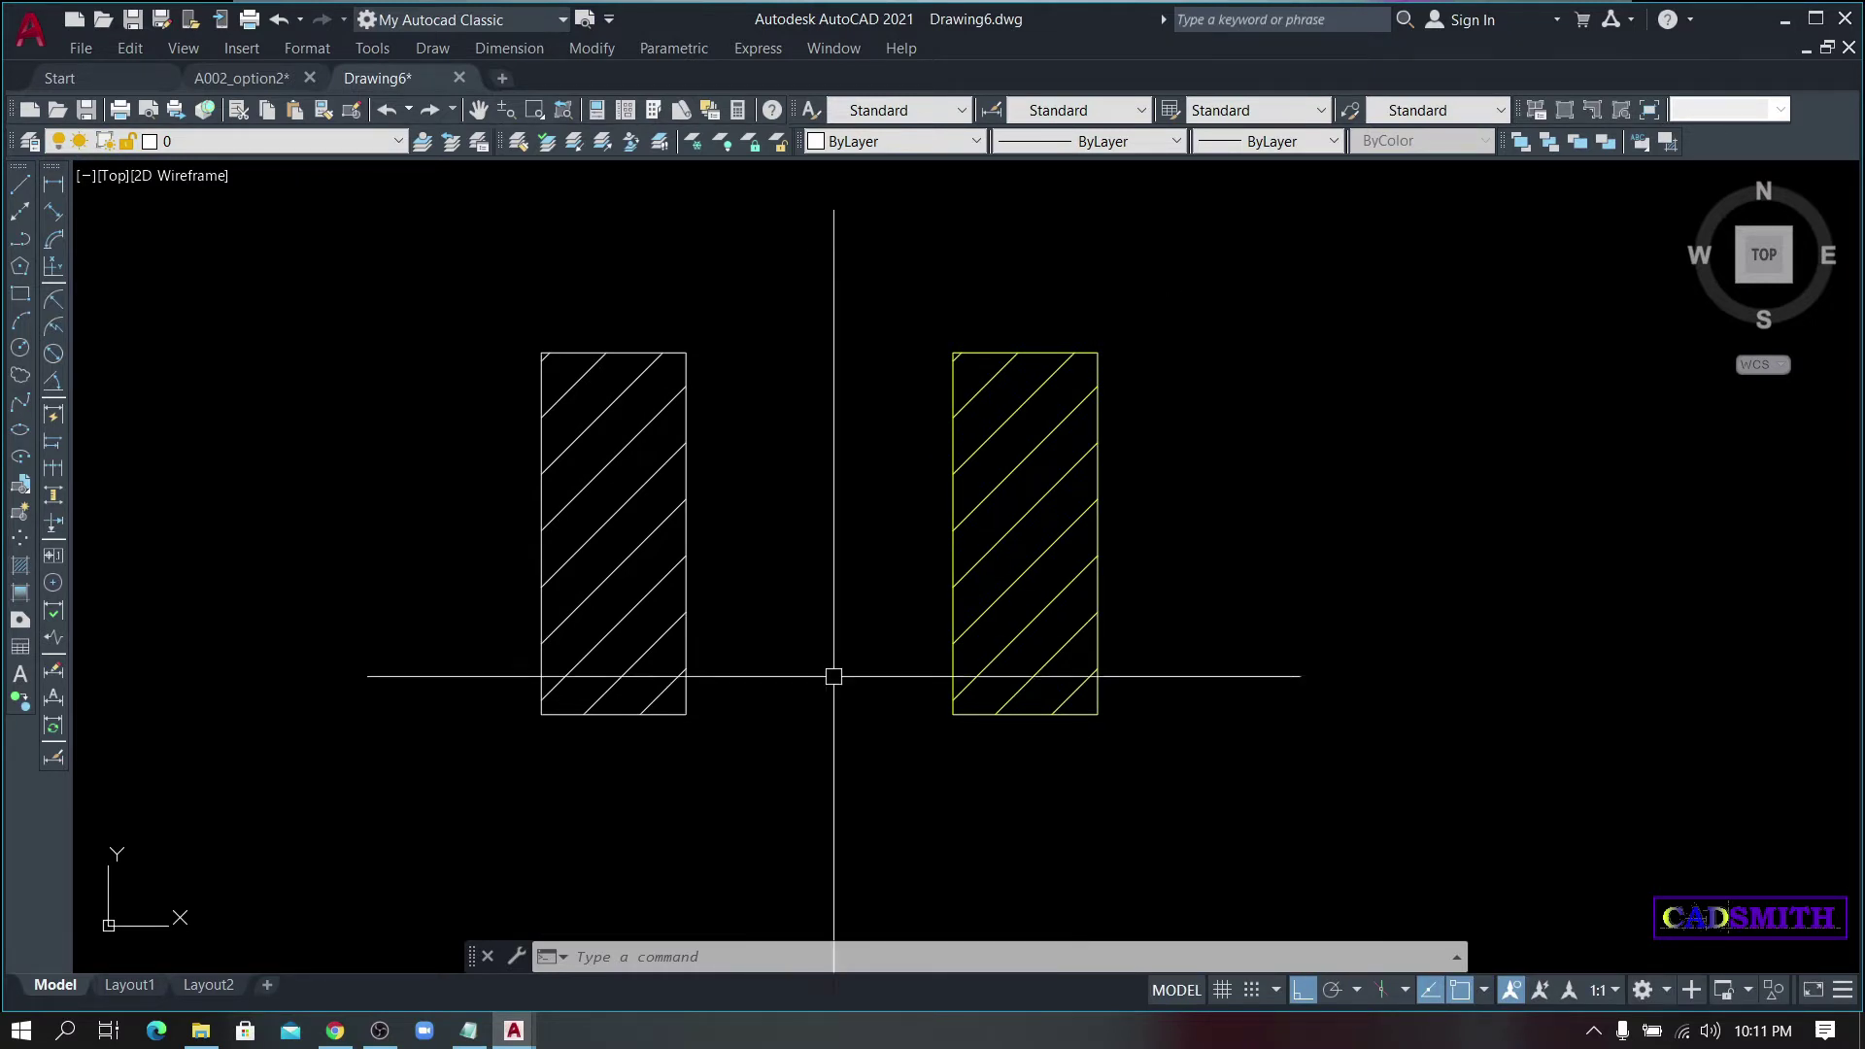
pyautogui.click(759, 299)
# - Cut the left hatched rectangle and paste it back in place as a block
pyautogui.click(472, 782)
pyautogui.hotkey('ctrl', 'x')
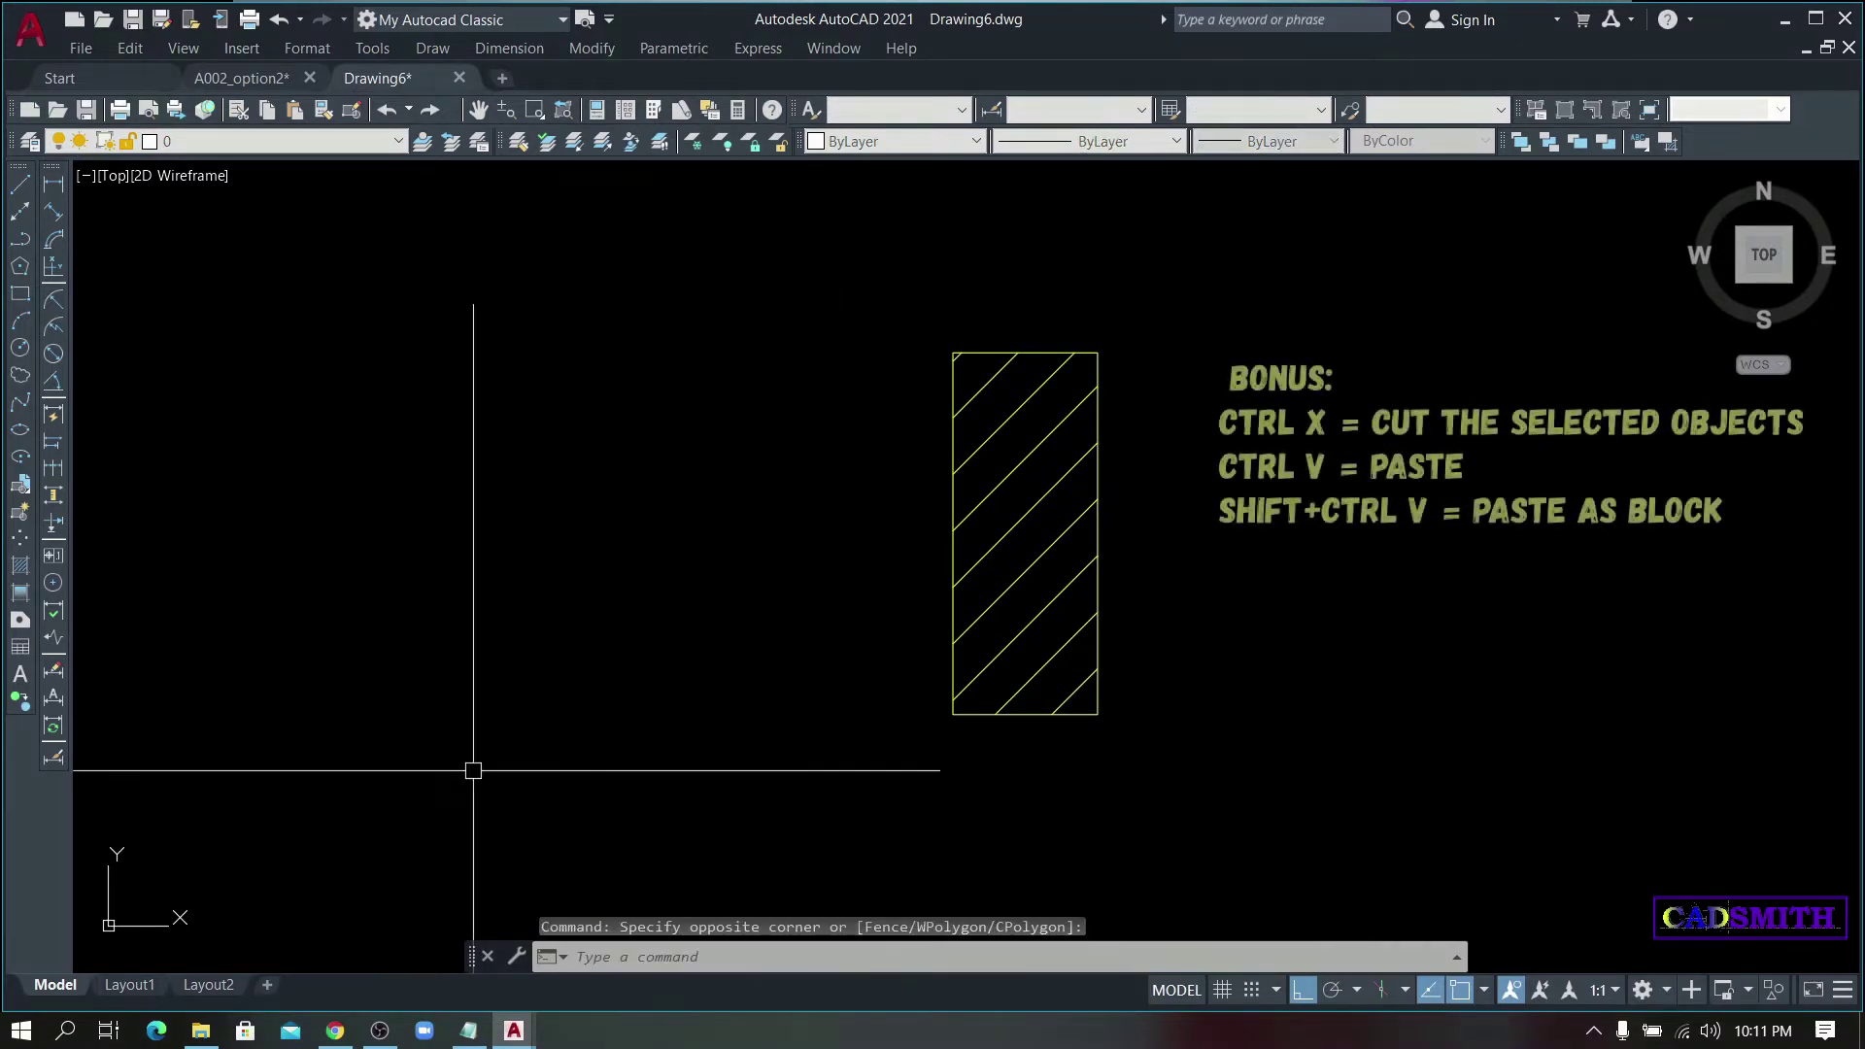
pyautogui.hotkey('ctrl', 'shift', 'v')
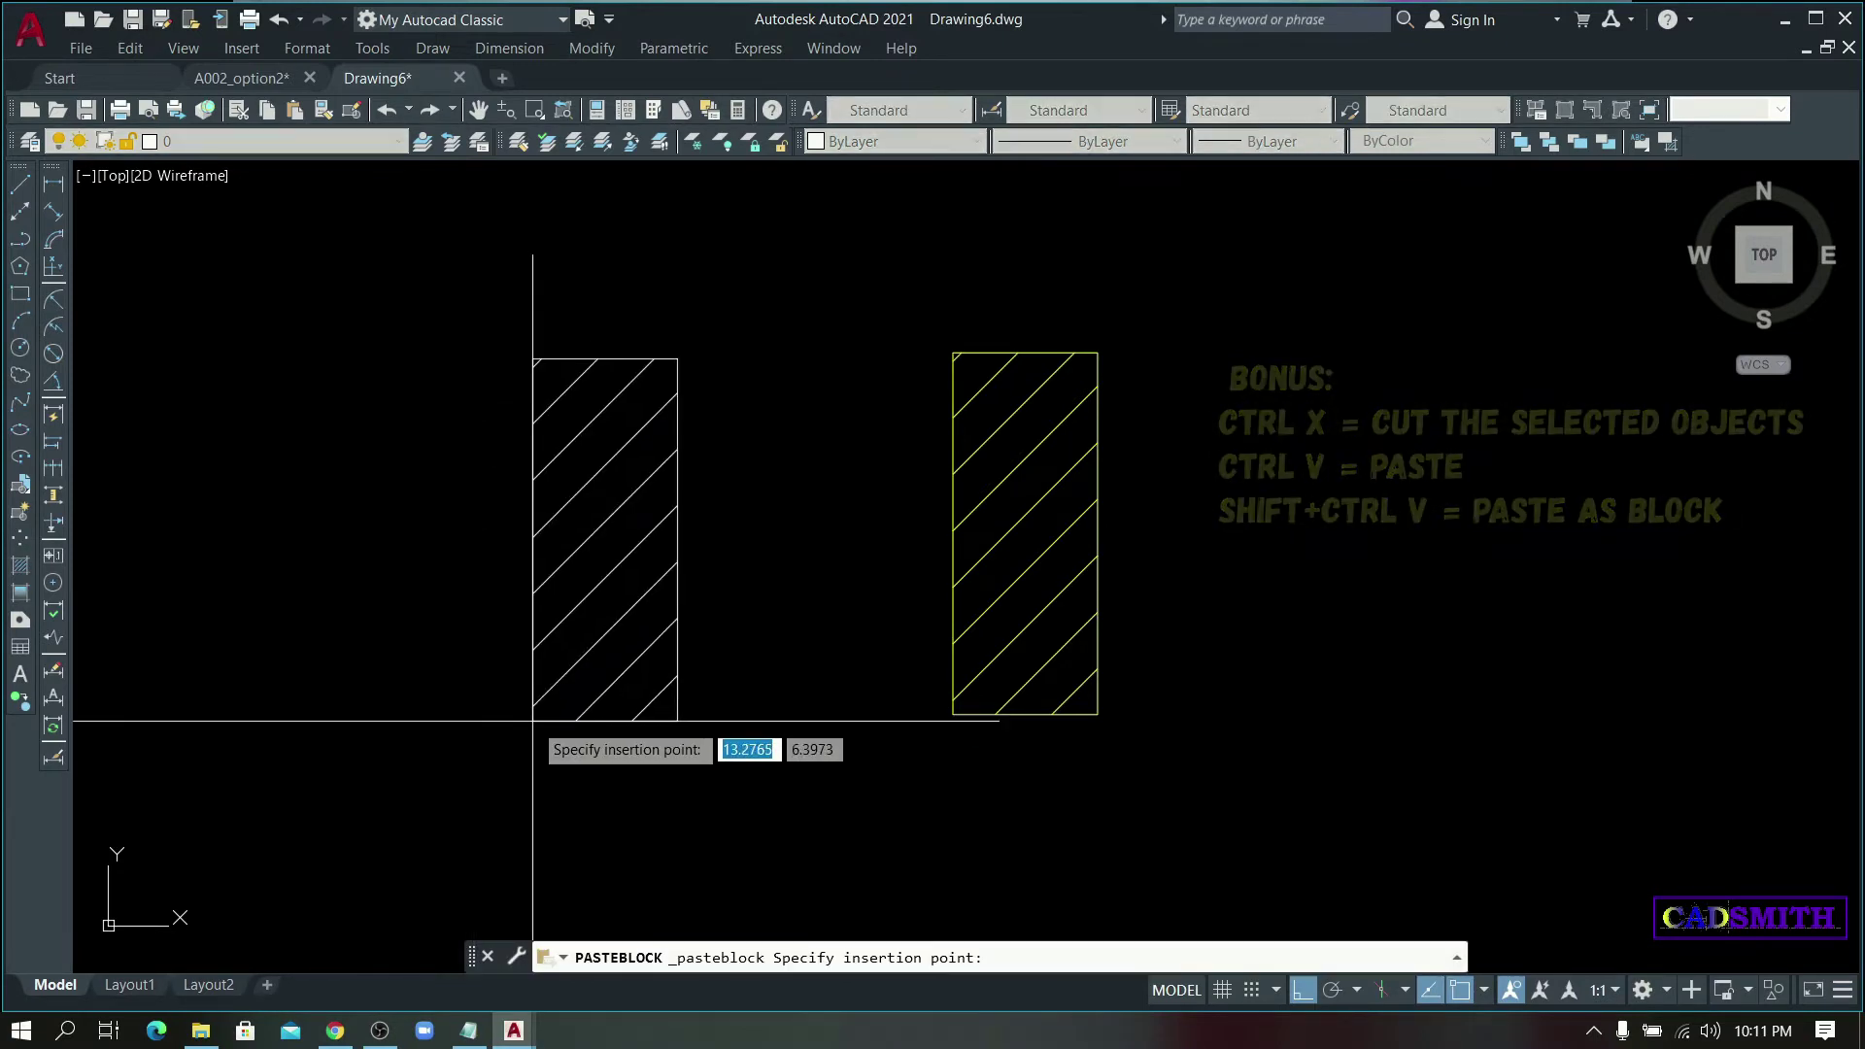
pyautogui.click(533, 715)
pyautogui.click(632, 687)
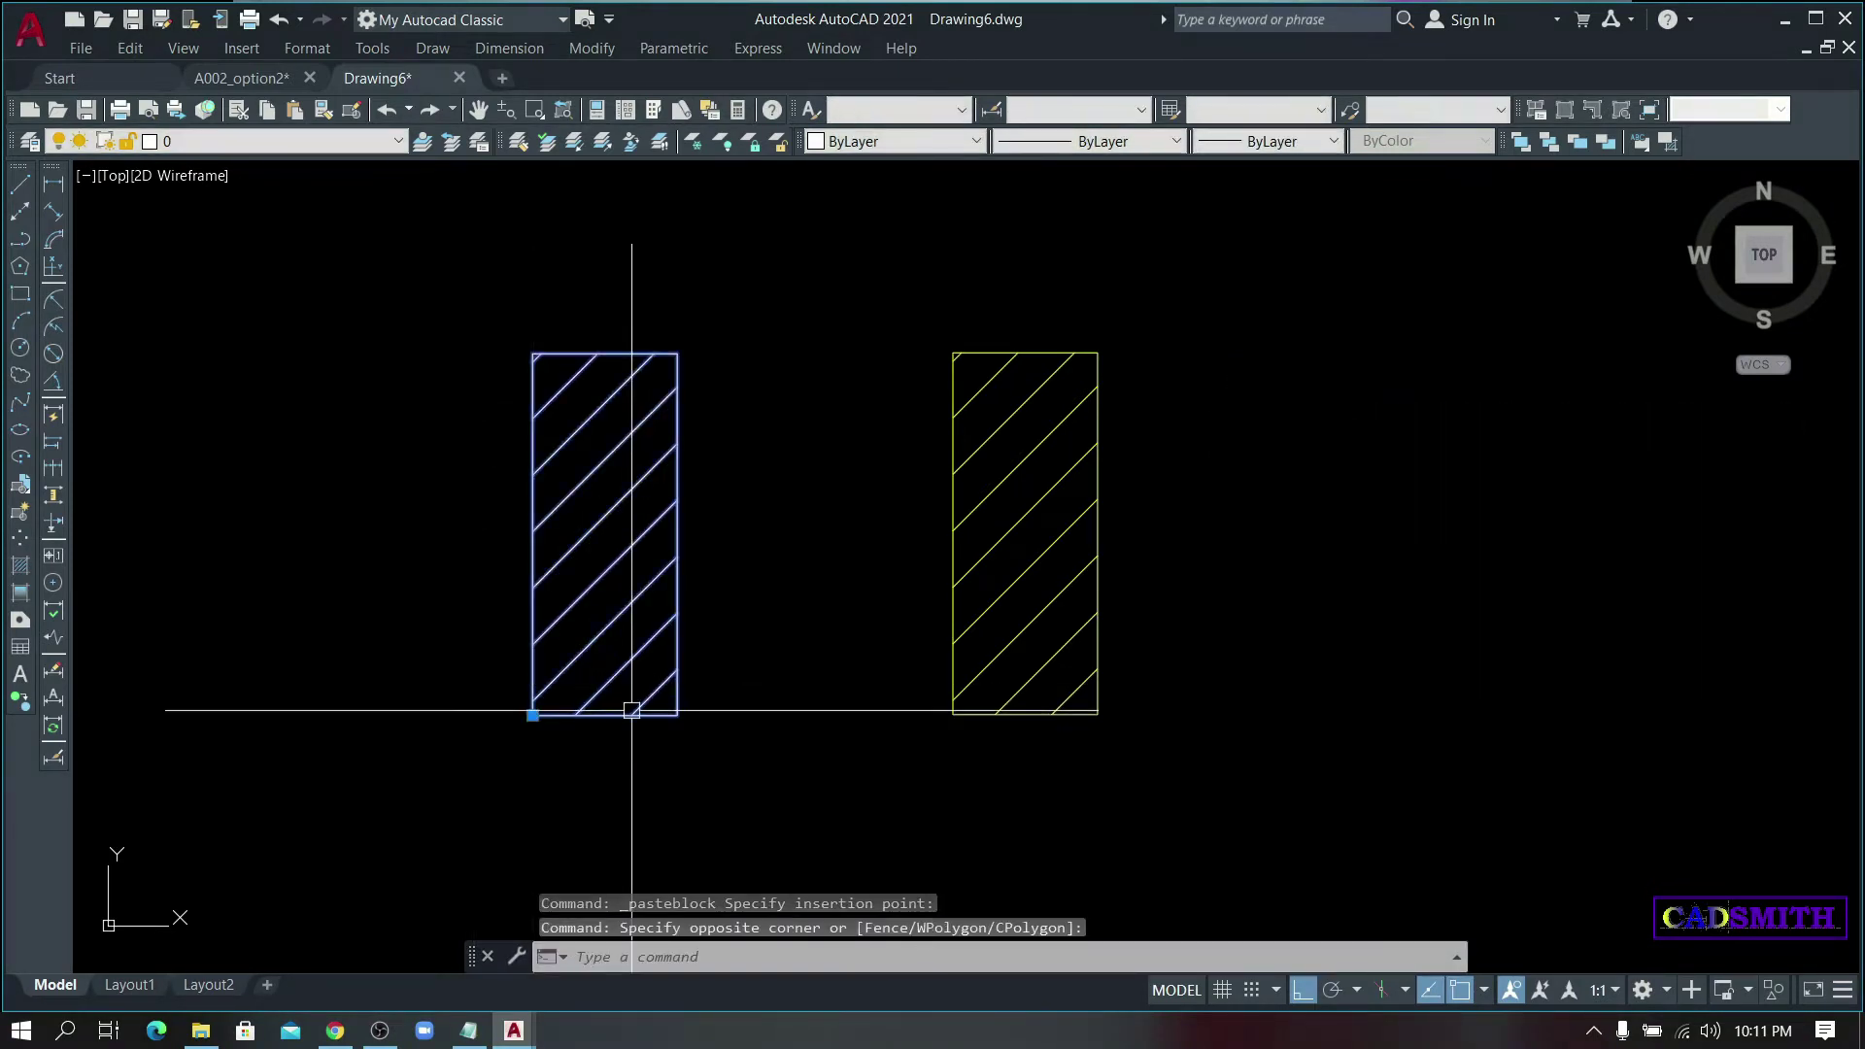
pyautogui.press('Escape')
pyautogui.press('Escape')
# - Cut the right hatched rectangle and paste it back as a block
pyautogui.click(1263, 255)
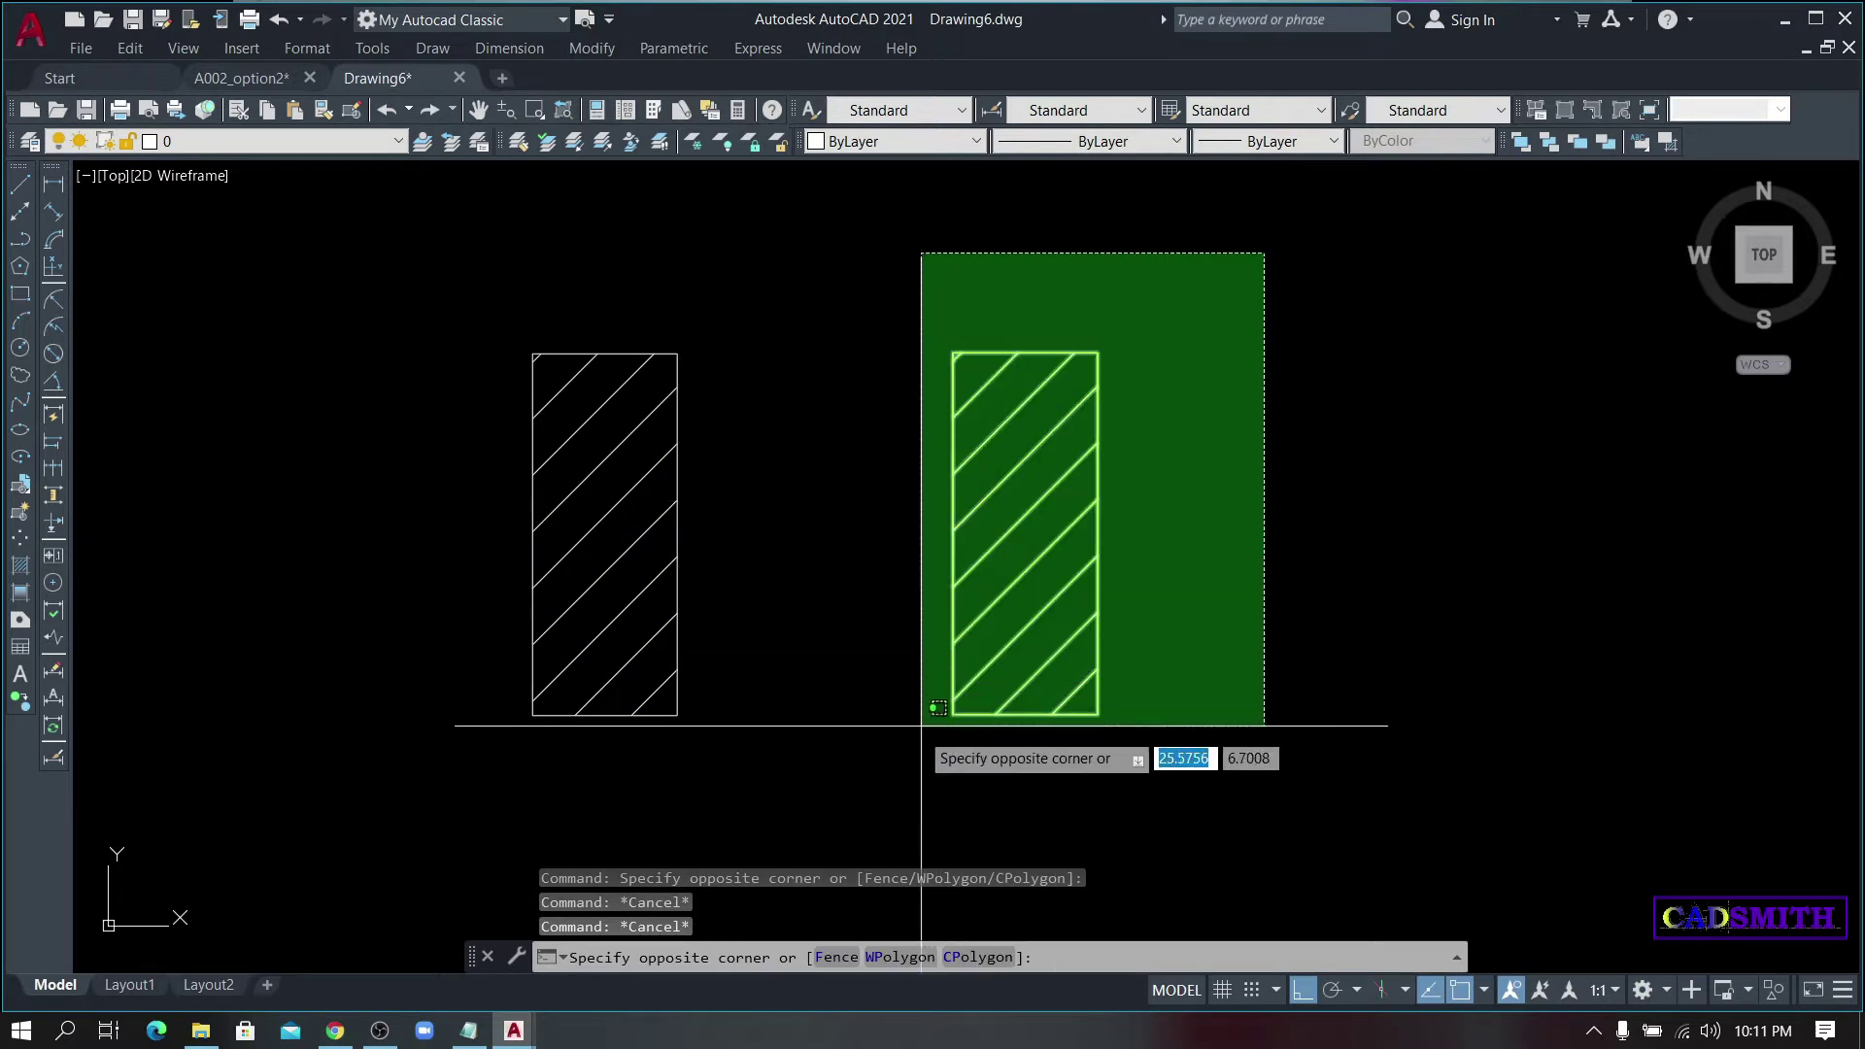
pyautogui.click(909, 758)
pyautogui.hotkey('ctrl', 'x')
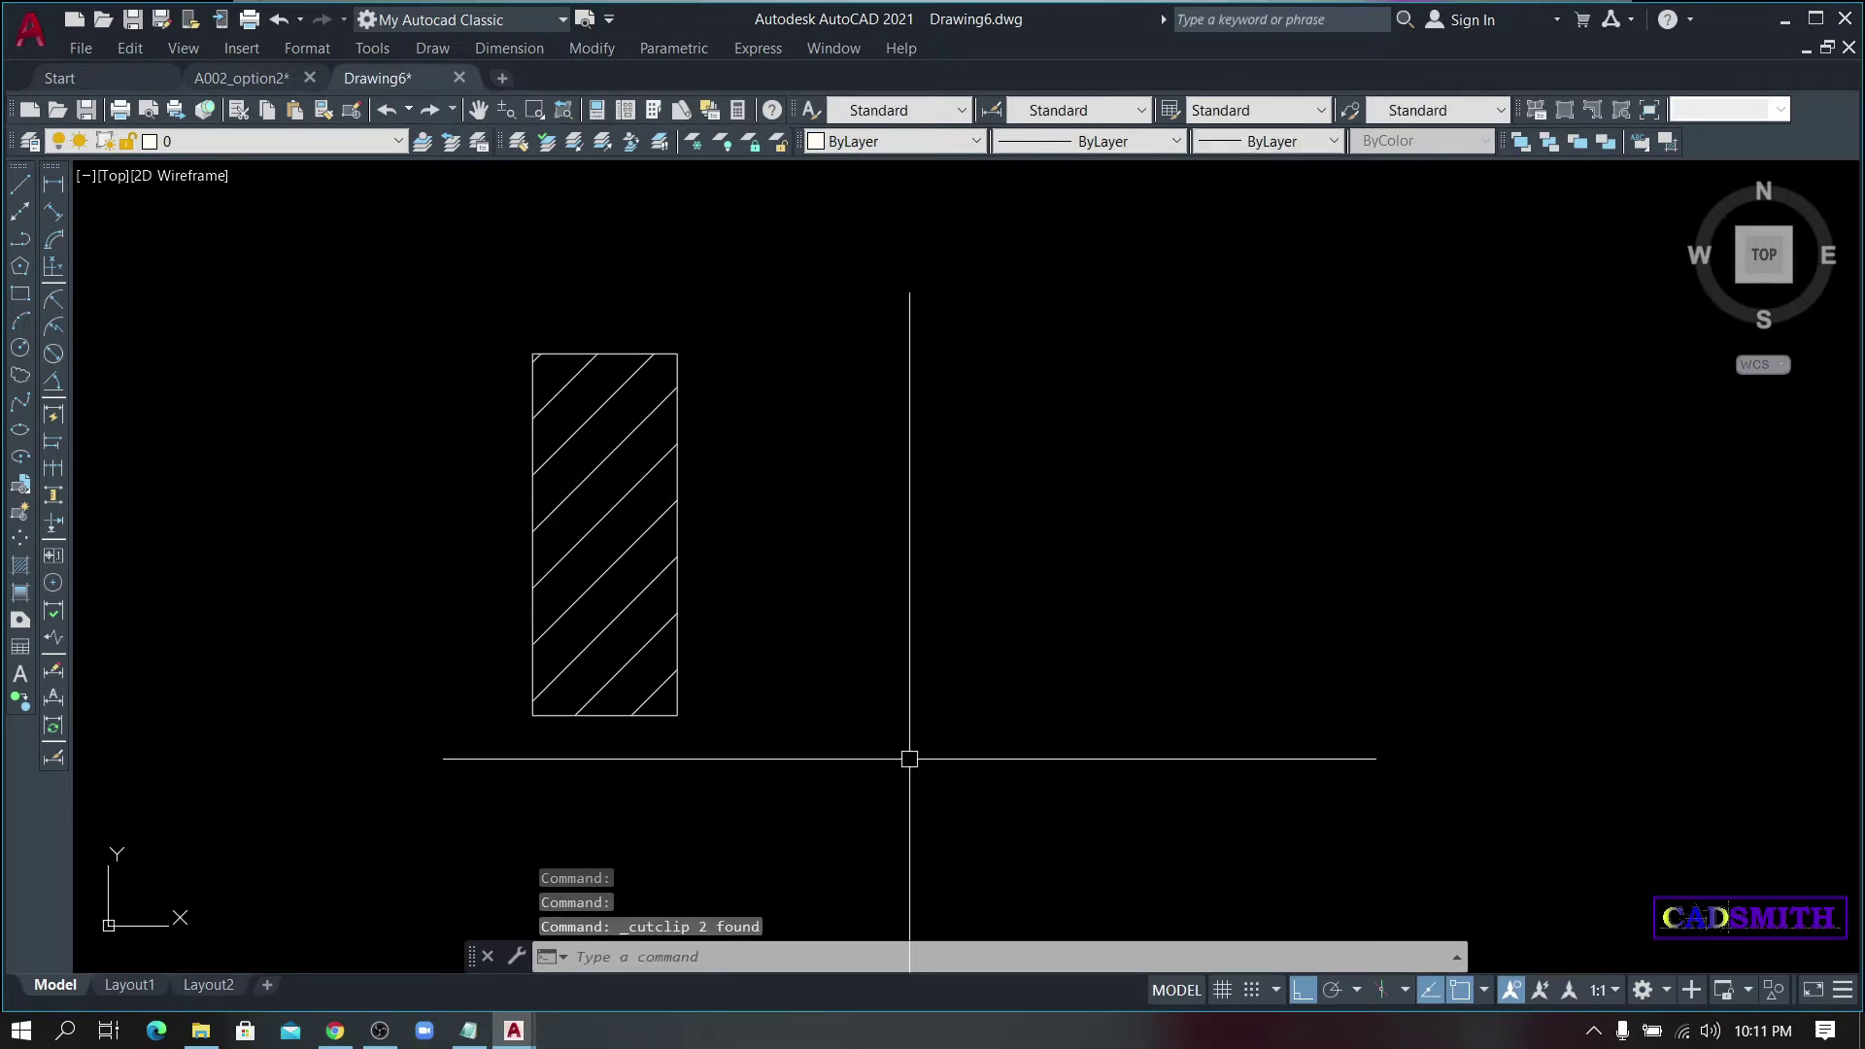
pyautogui.hotkey('ctrl', 'shift', 'v')
pyautogui.click(999, 715)
pyautogui.press('Escape')
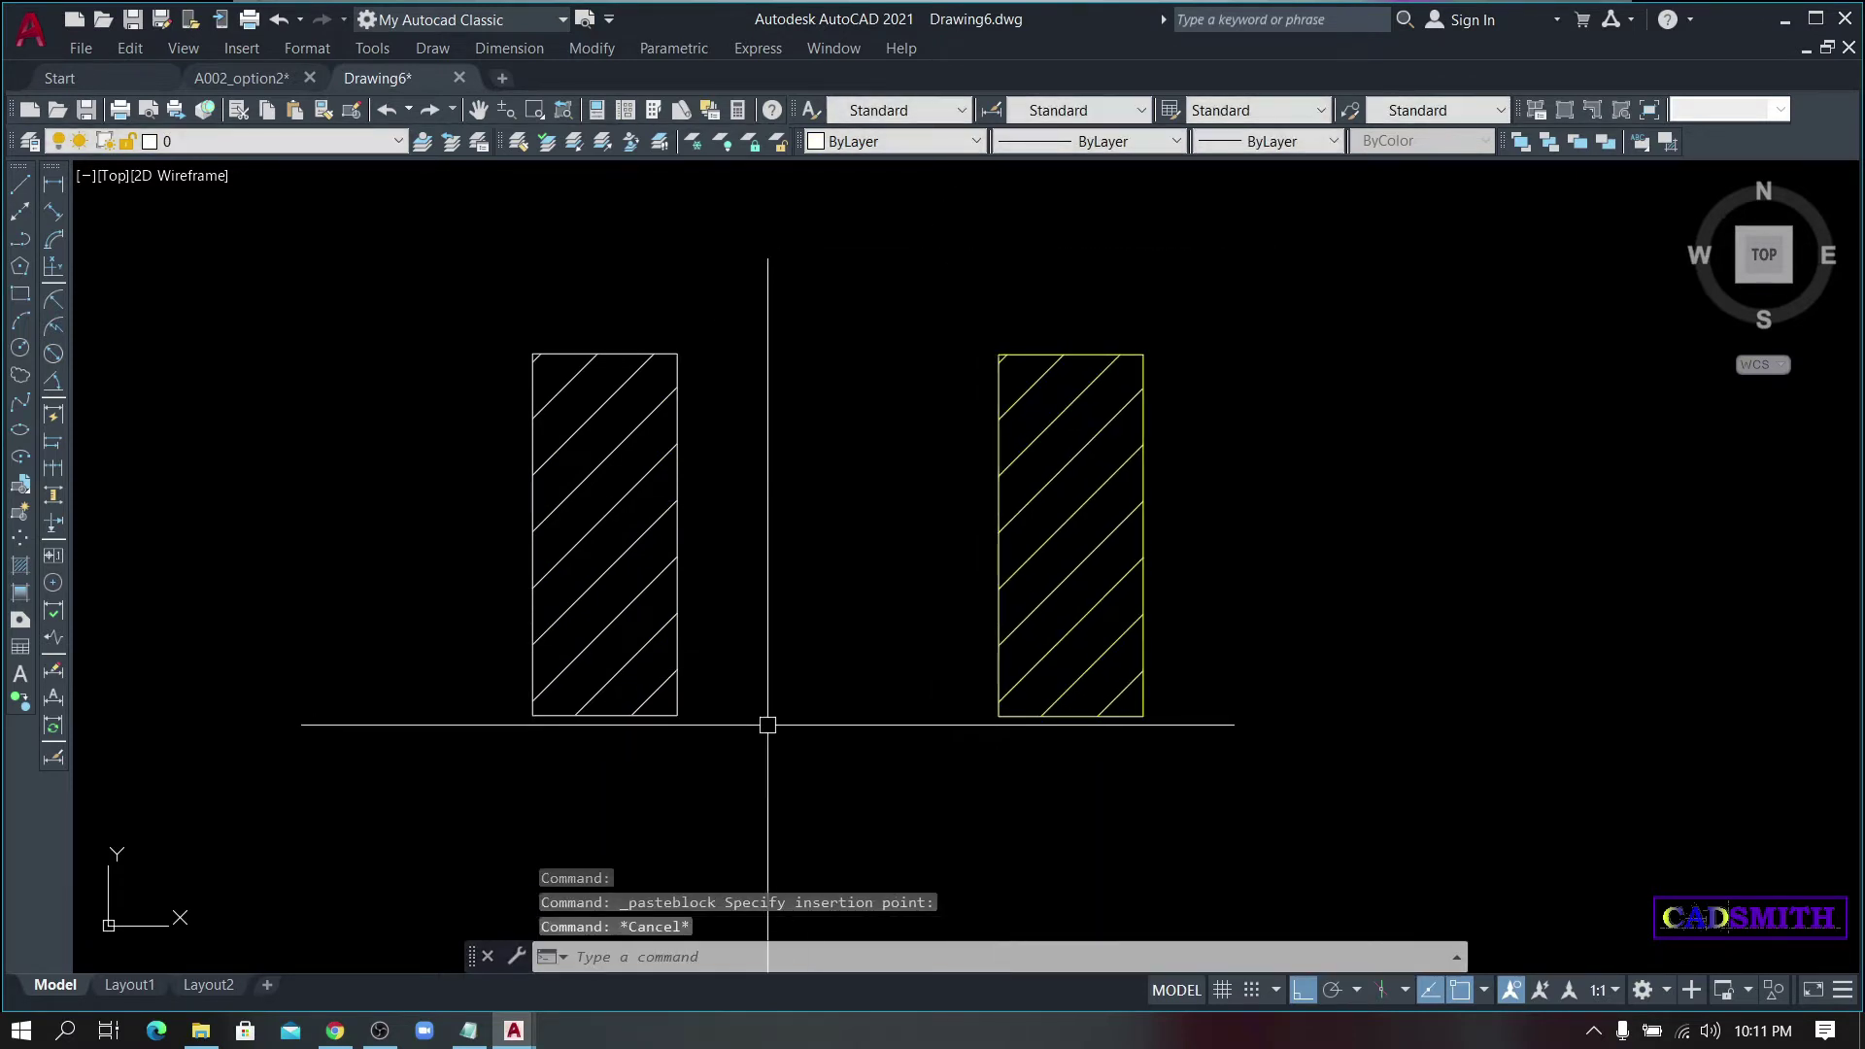
# - Put the left rectangle block on the A-Wall layer
pyautogui.click(707, 494)
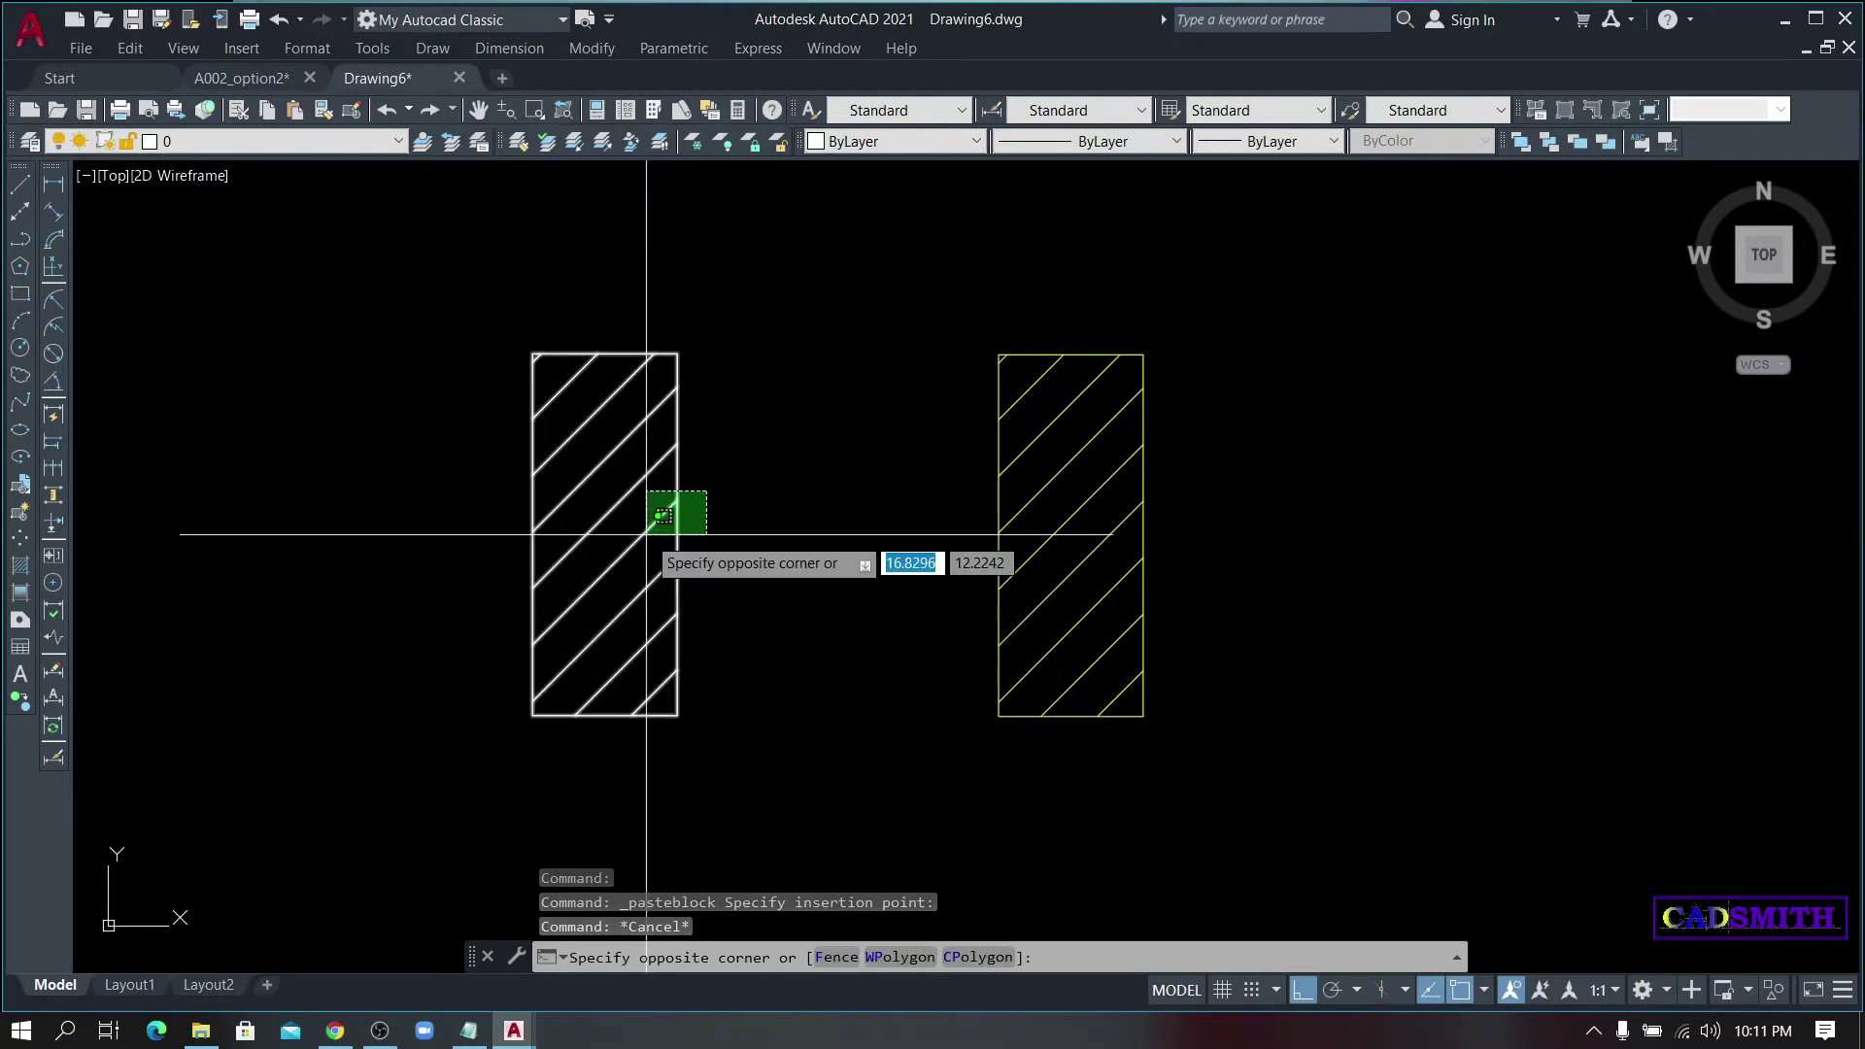
pyautogui.click(648, 534)
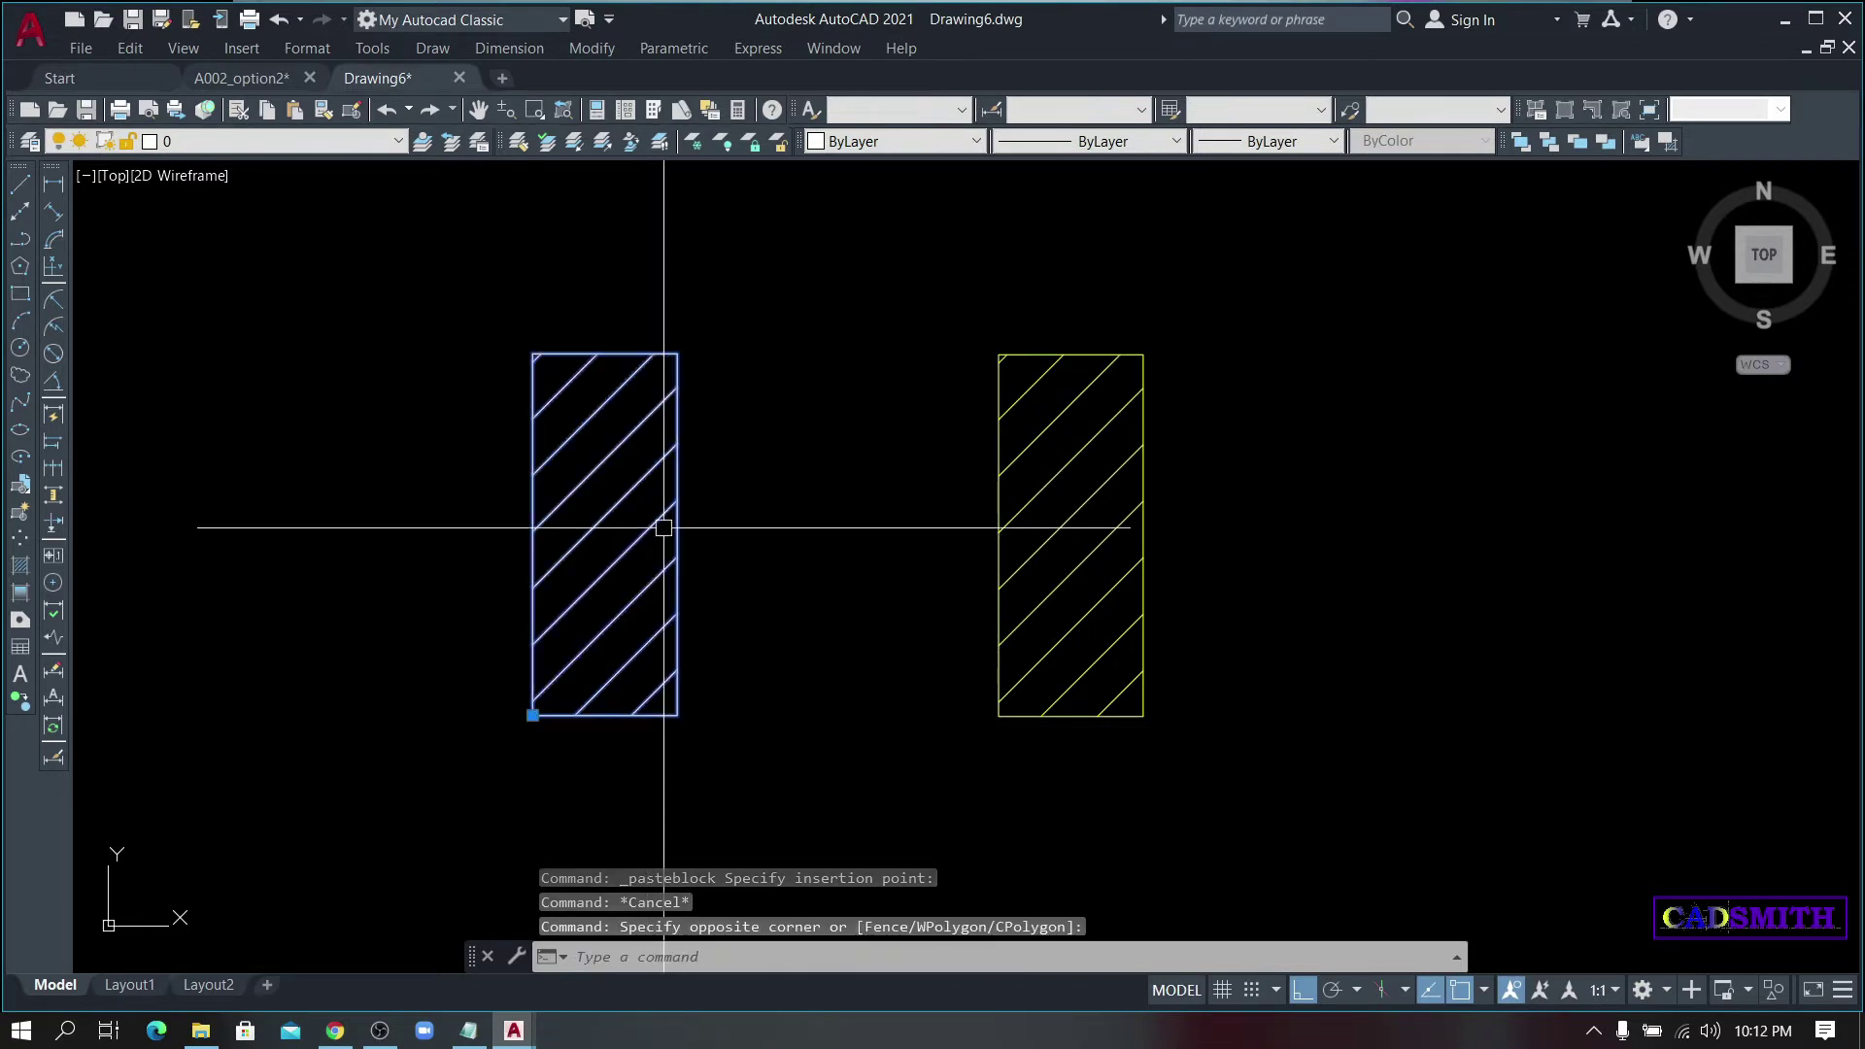
pyautogui.click(291, 142)
pyautogui.click(187, 186)
pyautogui.press('Escape')
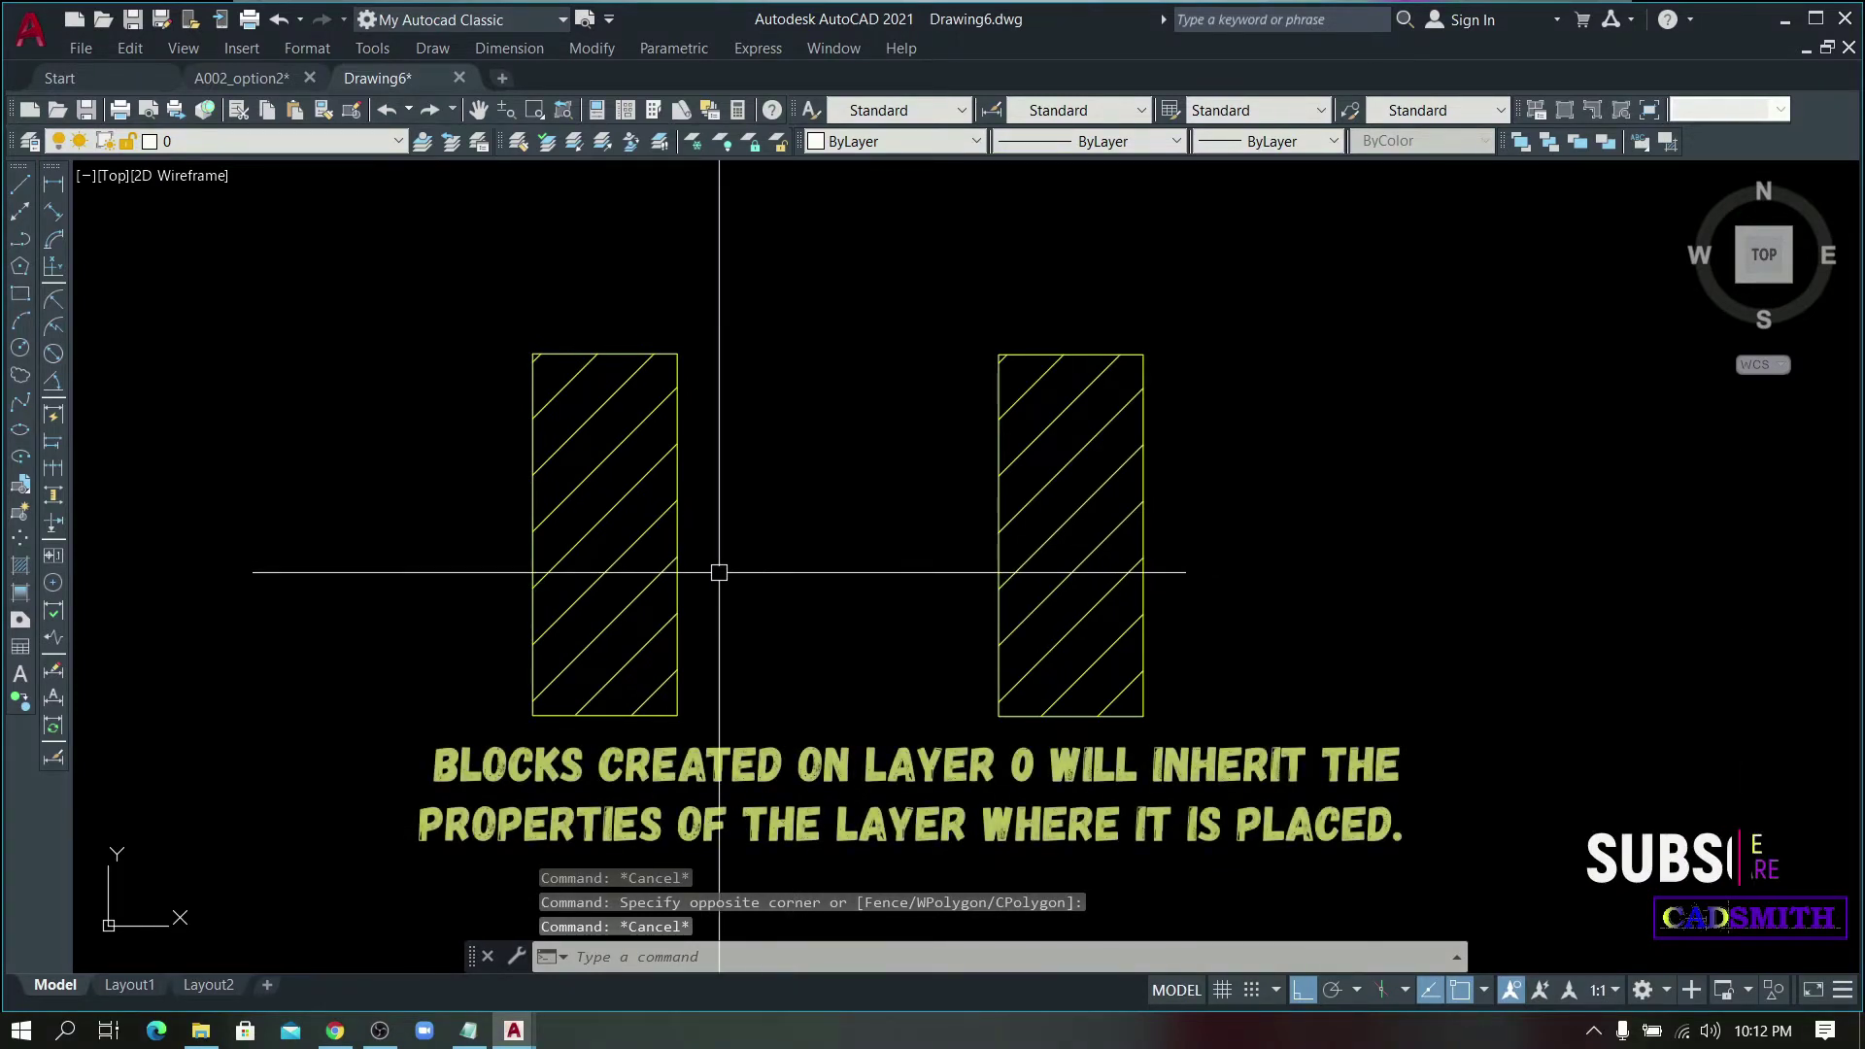
pyautogui.press('Escape')
# - Select and then deselect the right hatched rectangle to compare its colour
pyautogui.click(1112, 366)
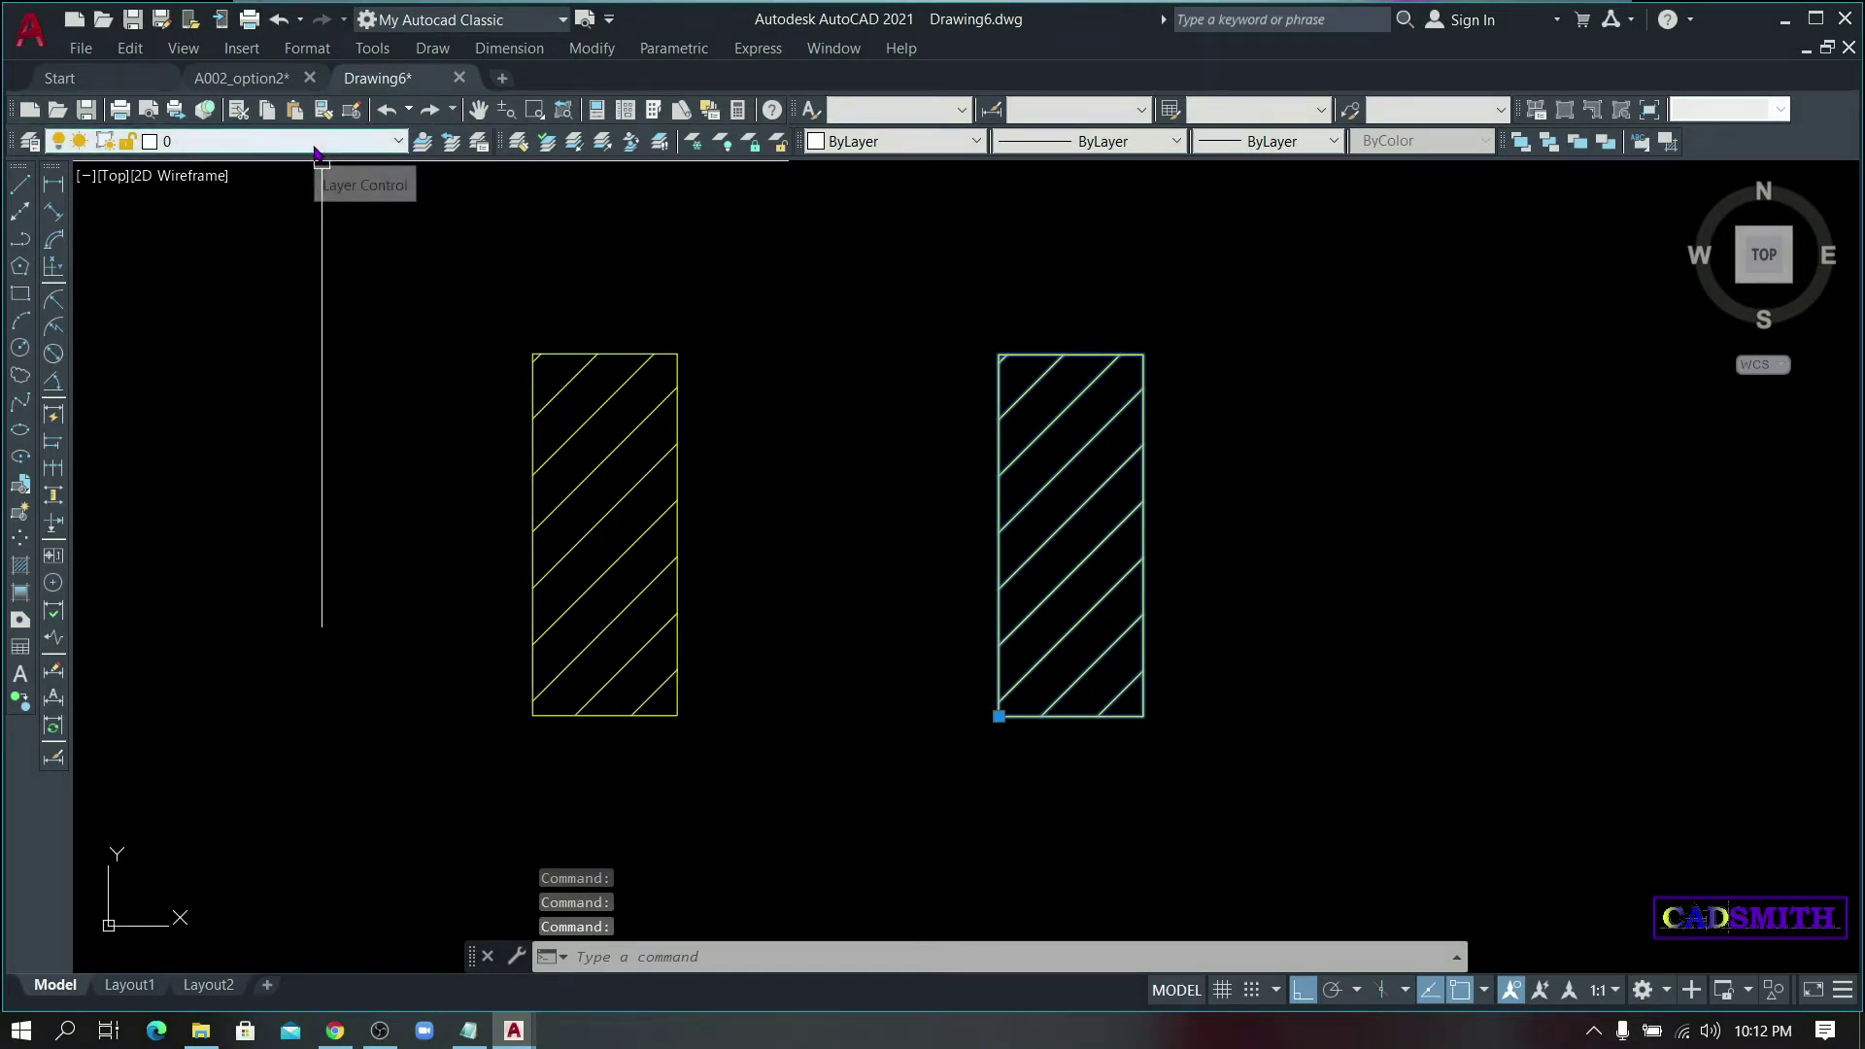
pyautogui.press('Escape')
pyautogui.click(1036, 482)
pyautogui.press('Escape')
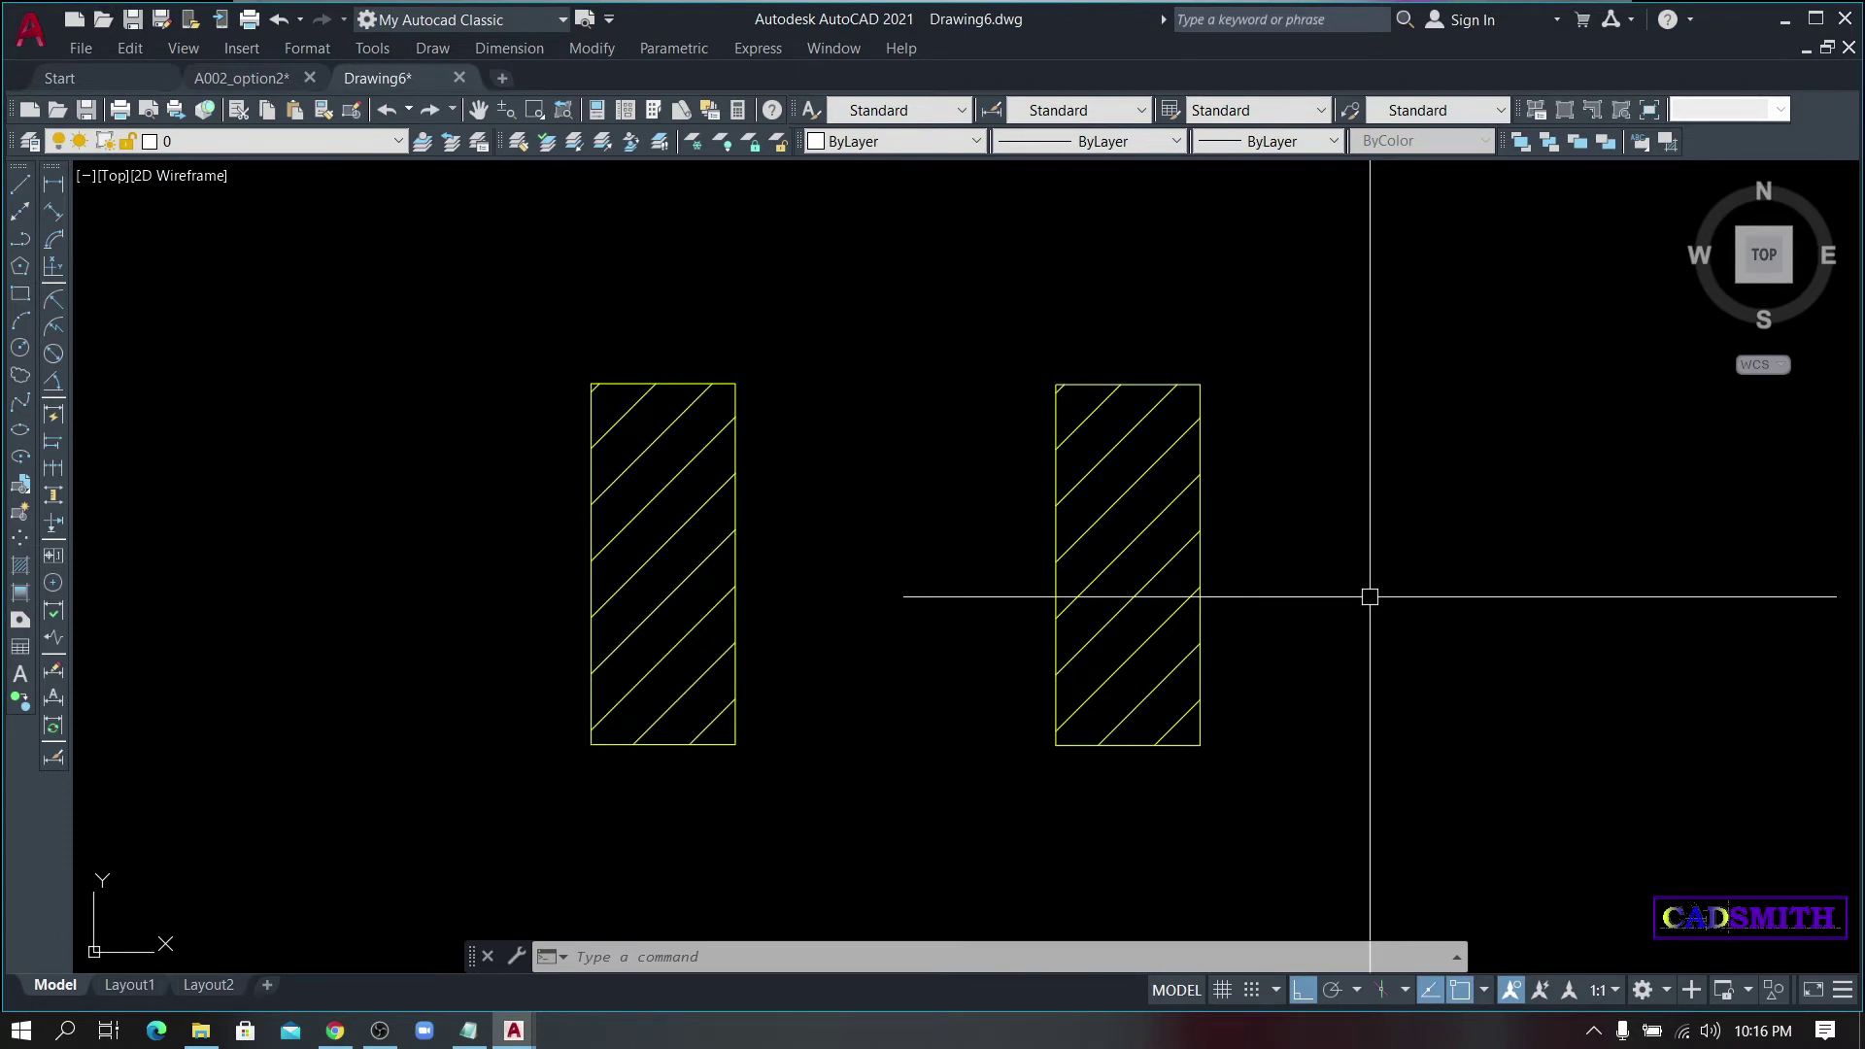
pyautogui.write('la')
# - Review the layers, then add a 19.1016 linear dimension across both rectangles' tops
pyautogui.press('Return')
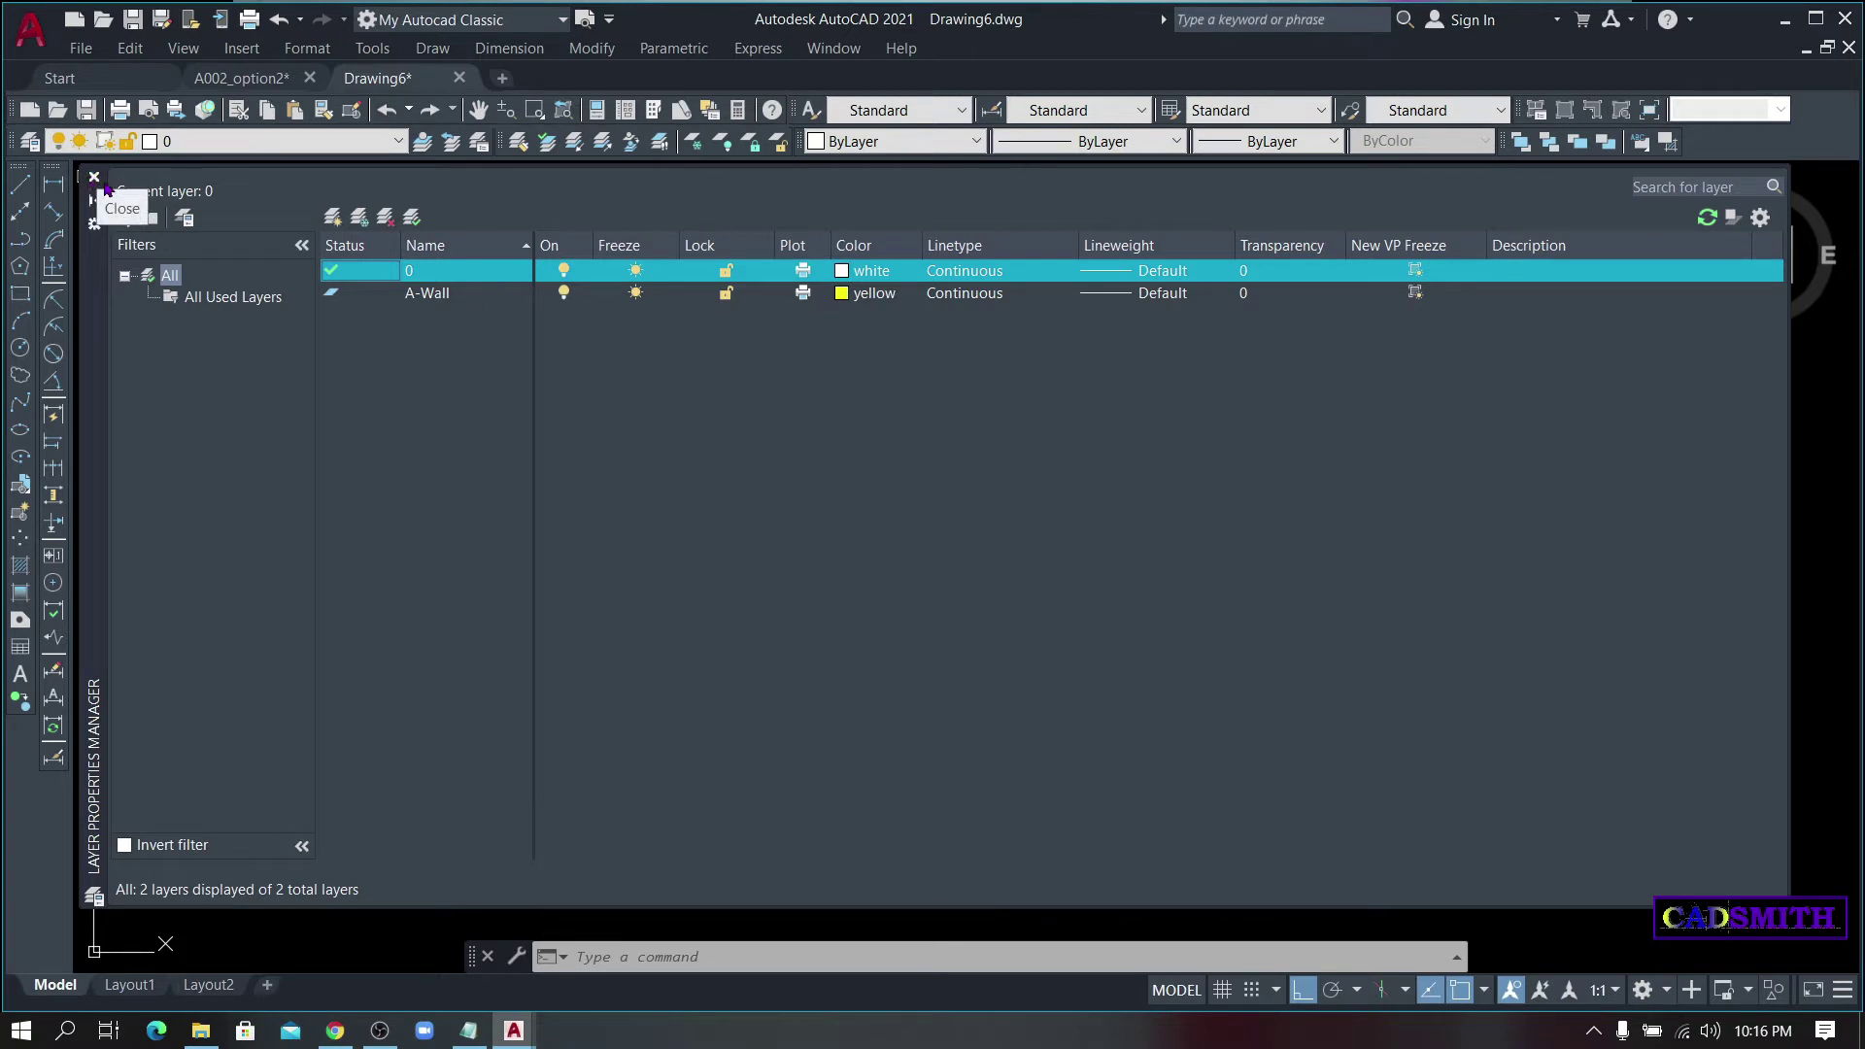
pyautogui.click(94, 179)
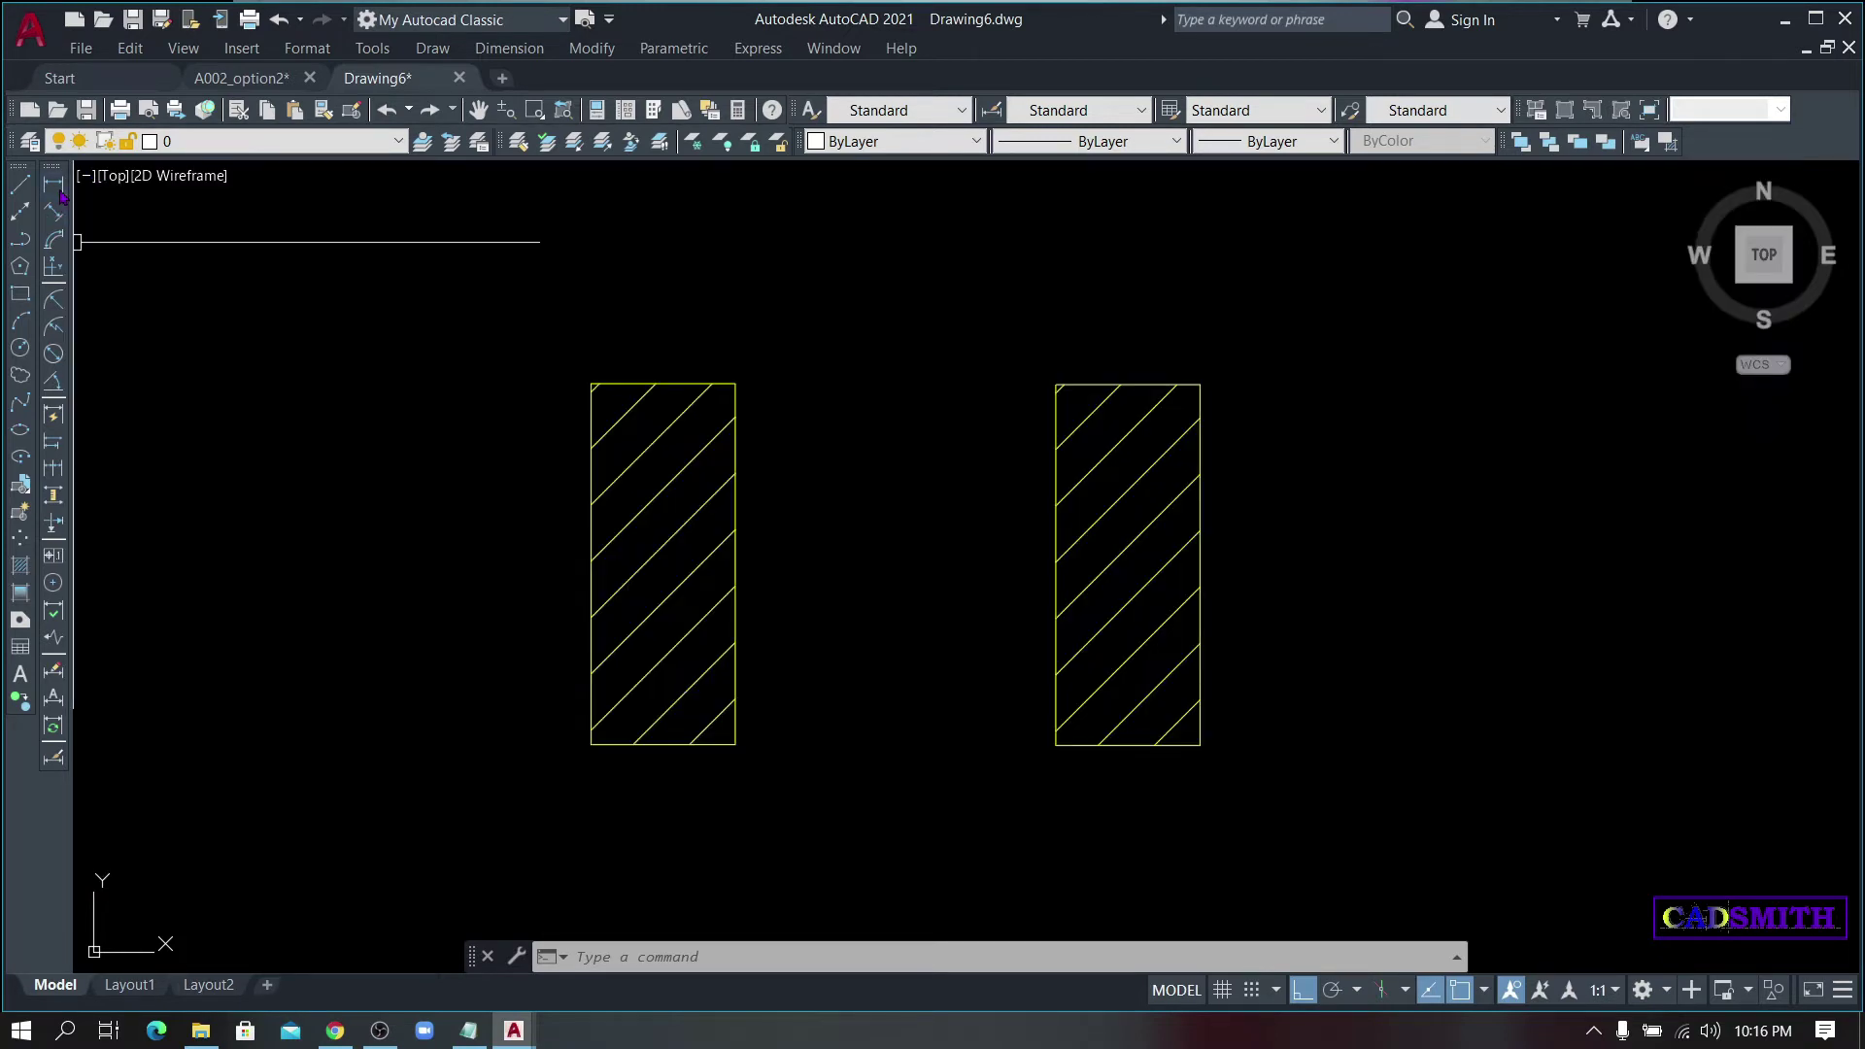
pyautogui.click(53, 186)
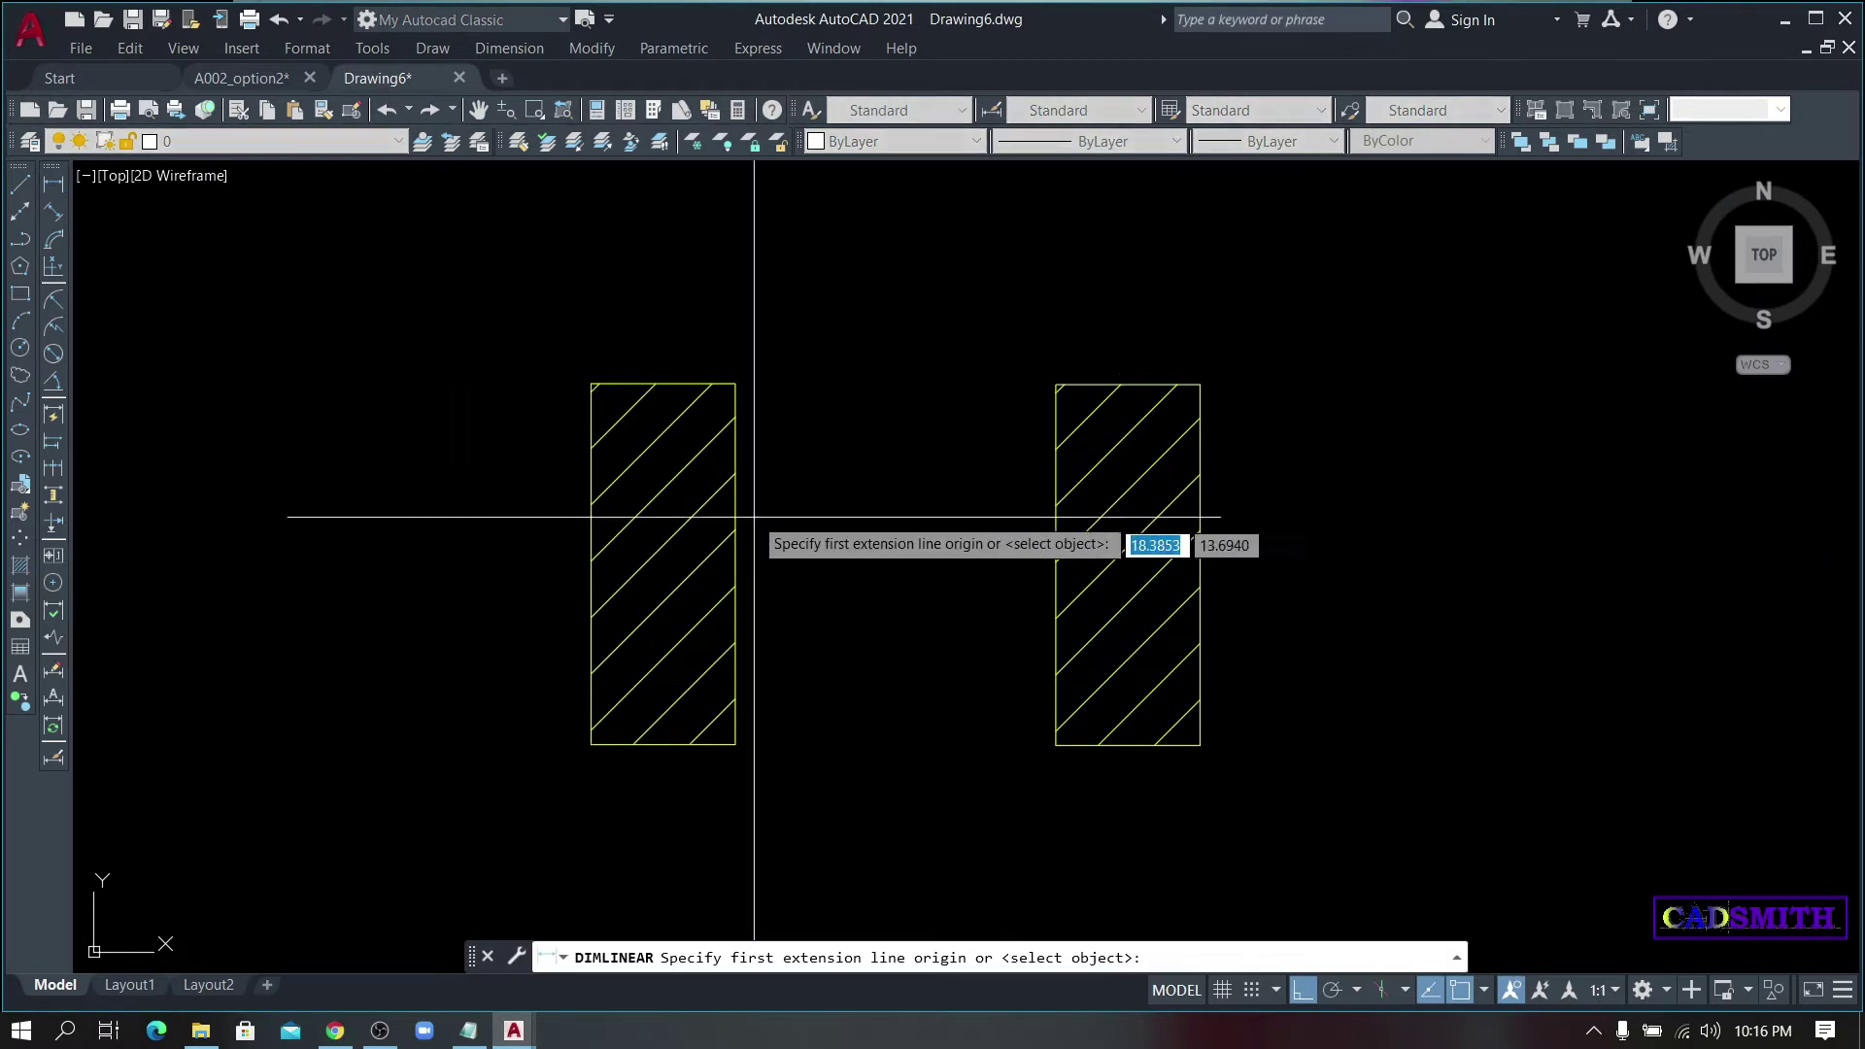
pyautogui.click(591, 383)
pyautogui.click(1199, 384)
pyautogui.click(1200, 275)
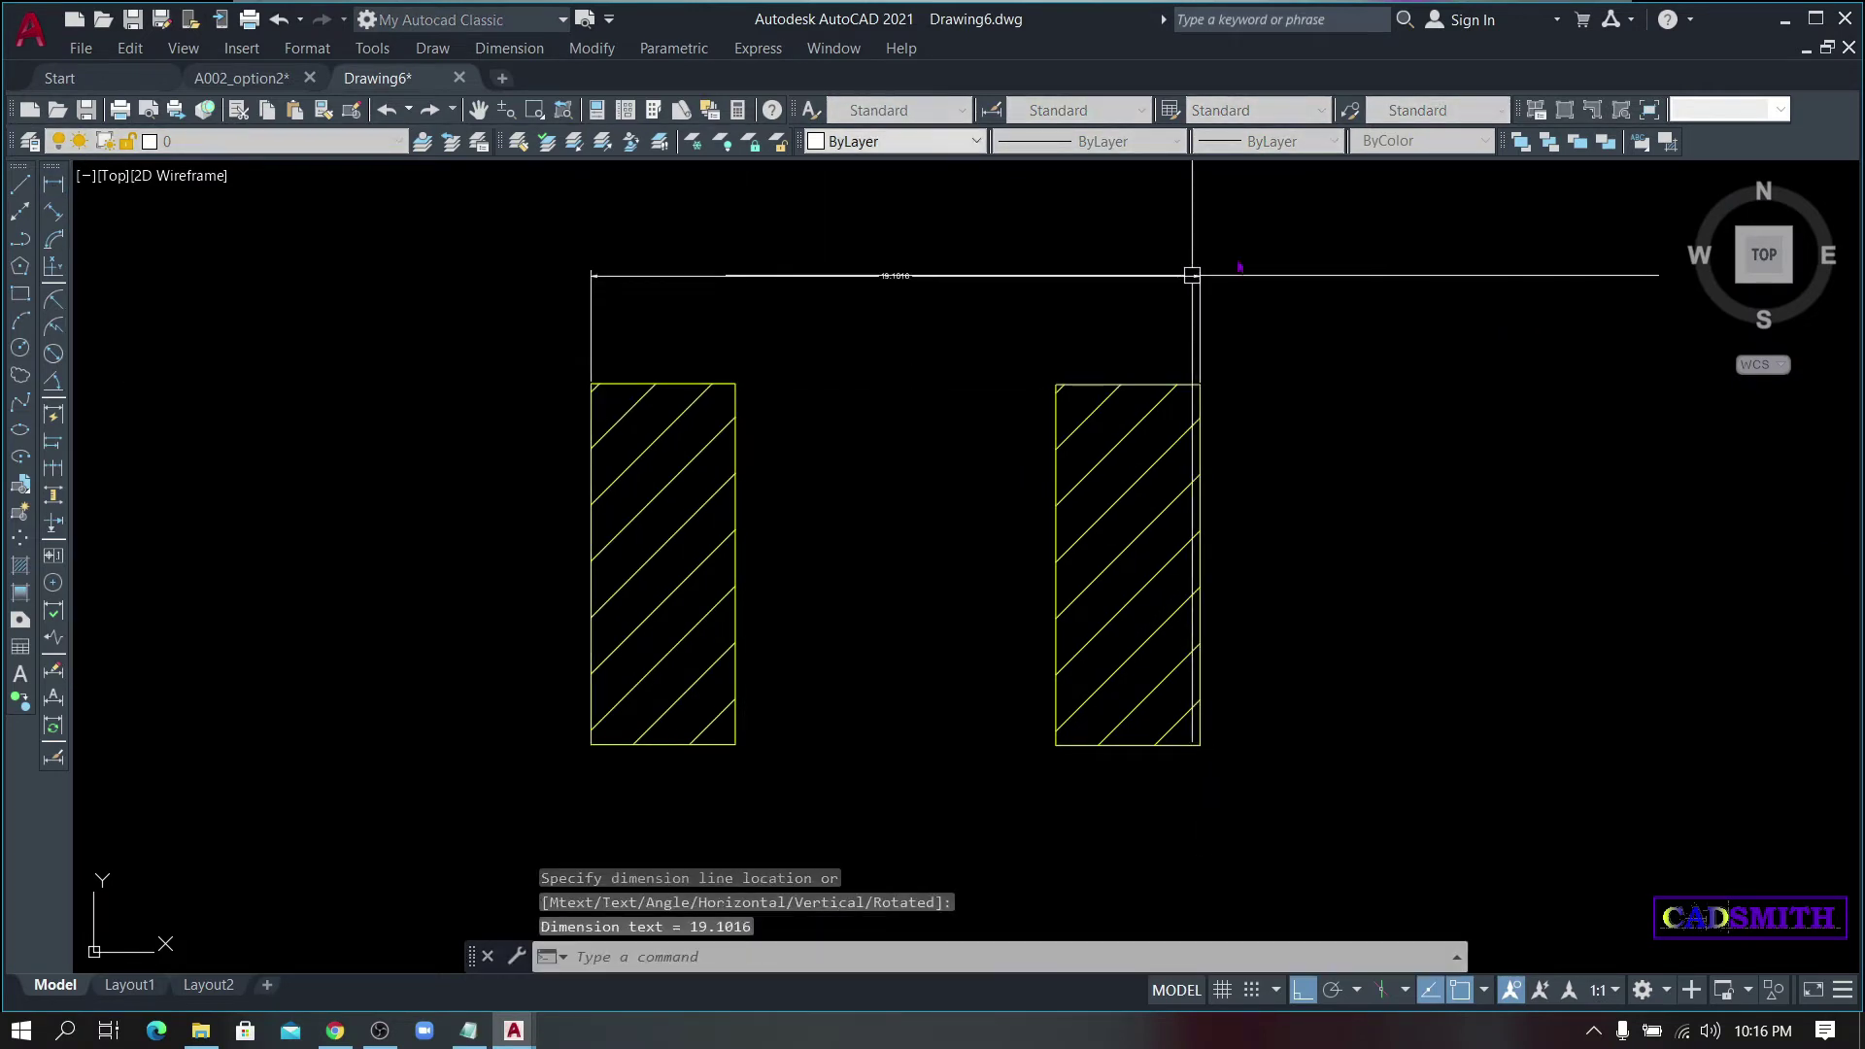
pyautogui.write('la')
# - Inspect the new Defpoints layer and its non-plotting setting in Layer Properties
pyautogui.press('Return')
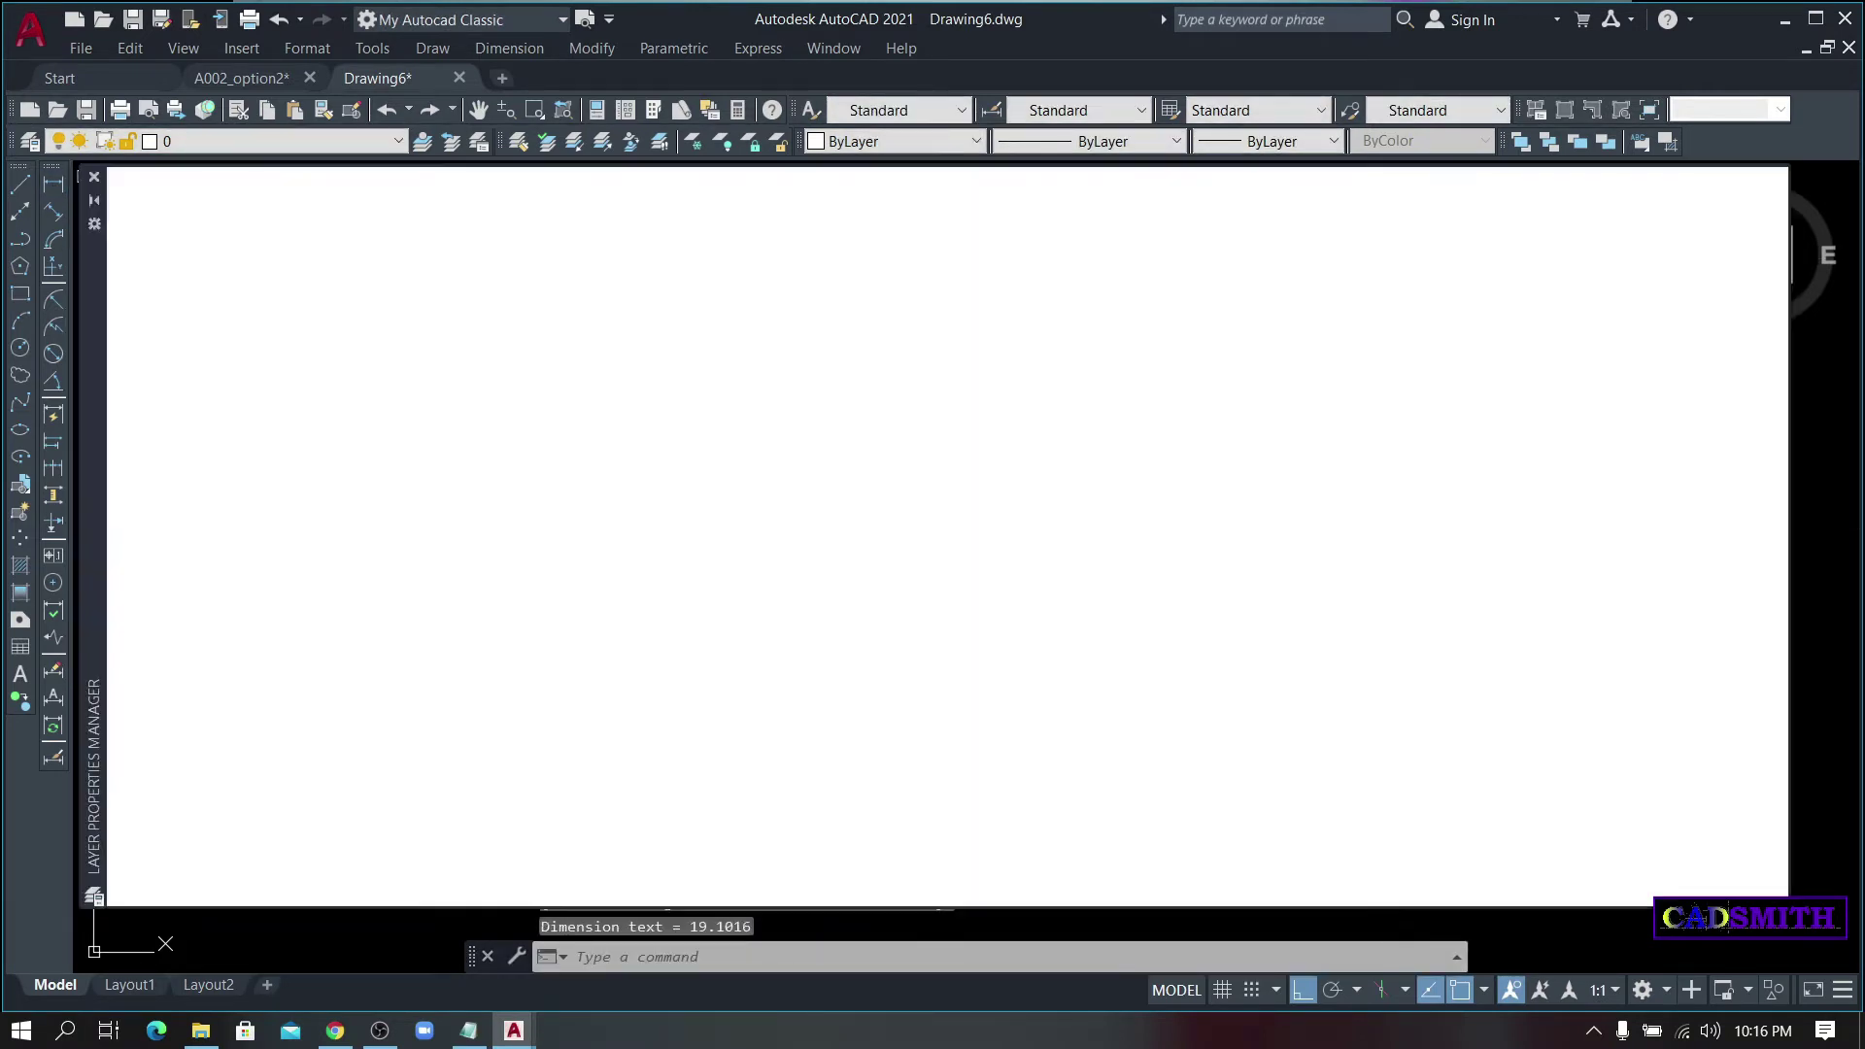
pyautogui.click(455, 319)
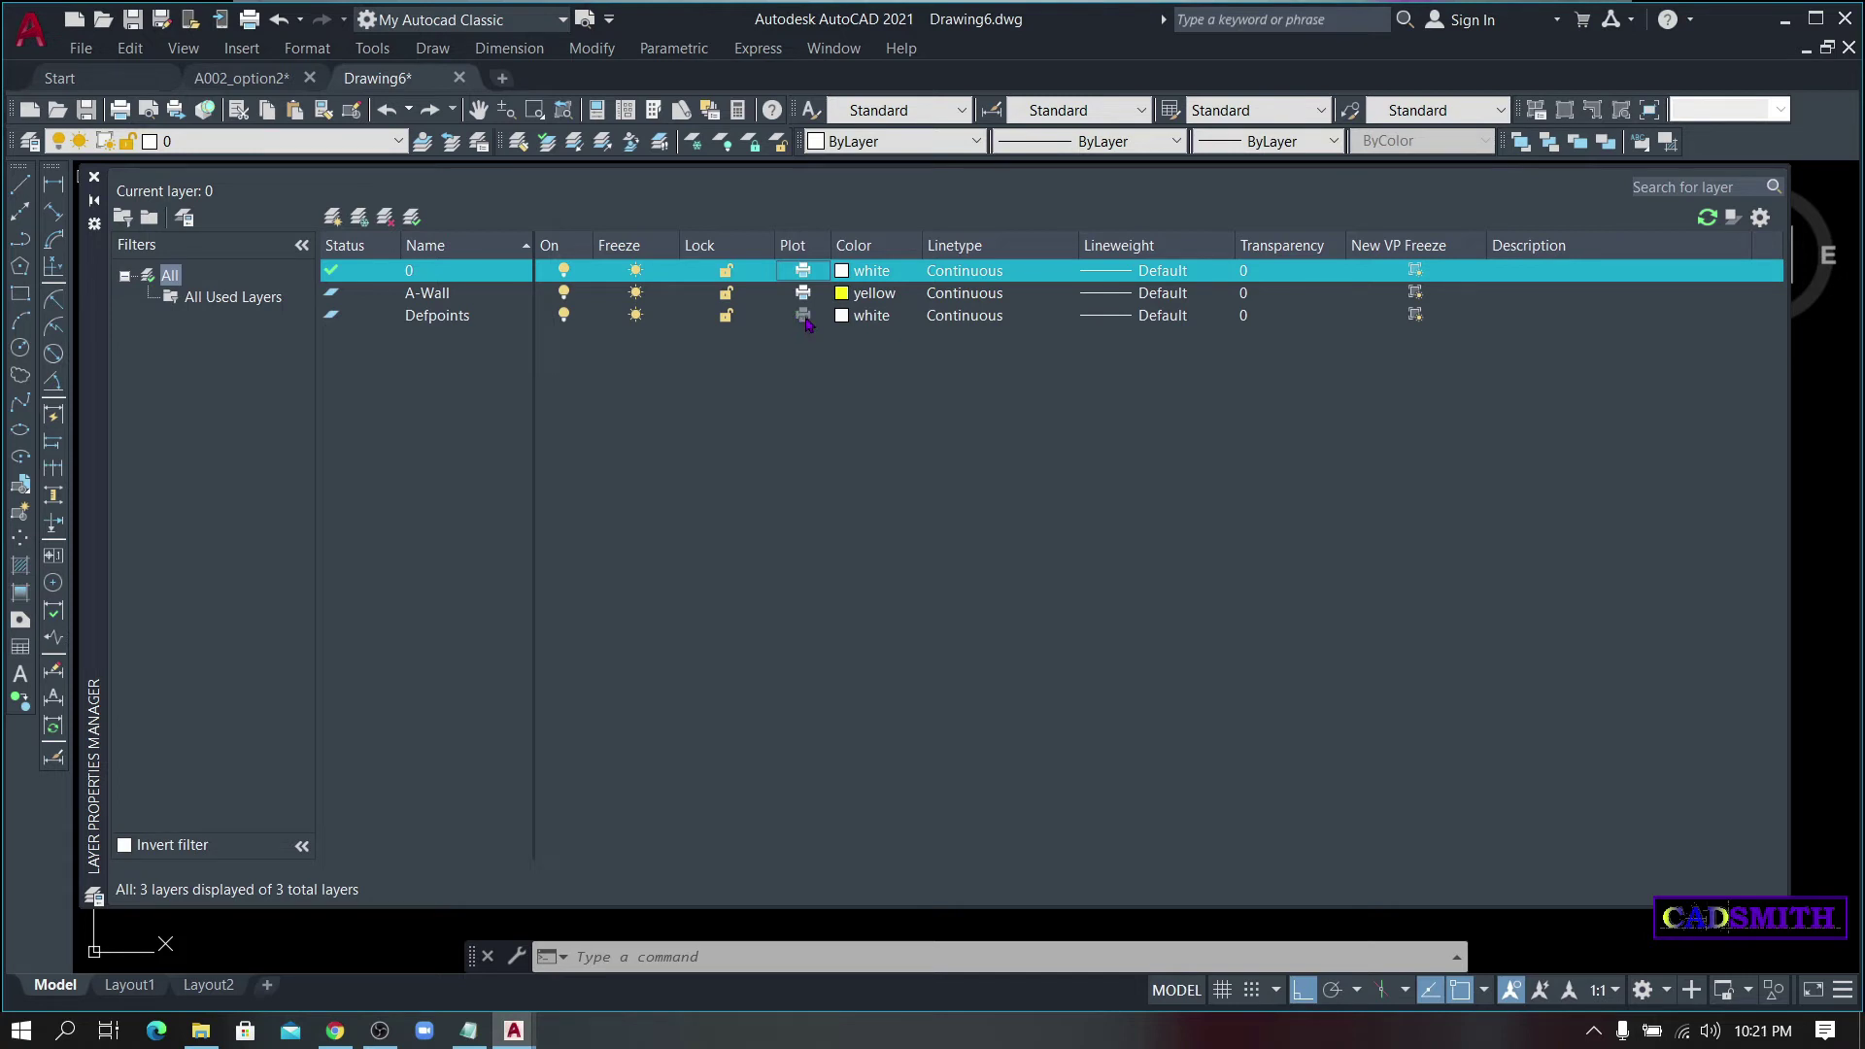
pyautogui.click(810, 325)
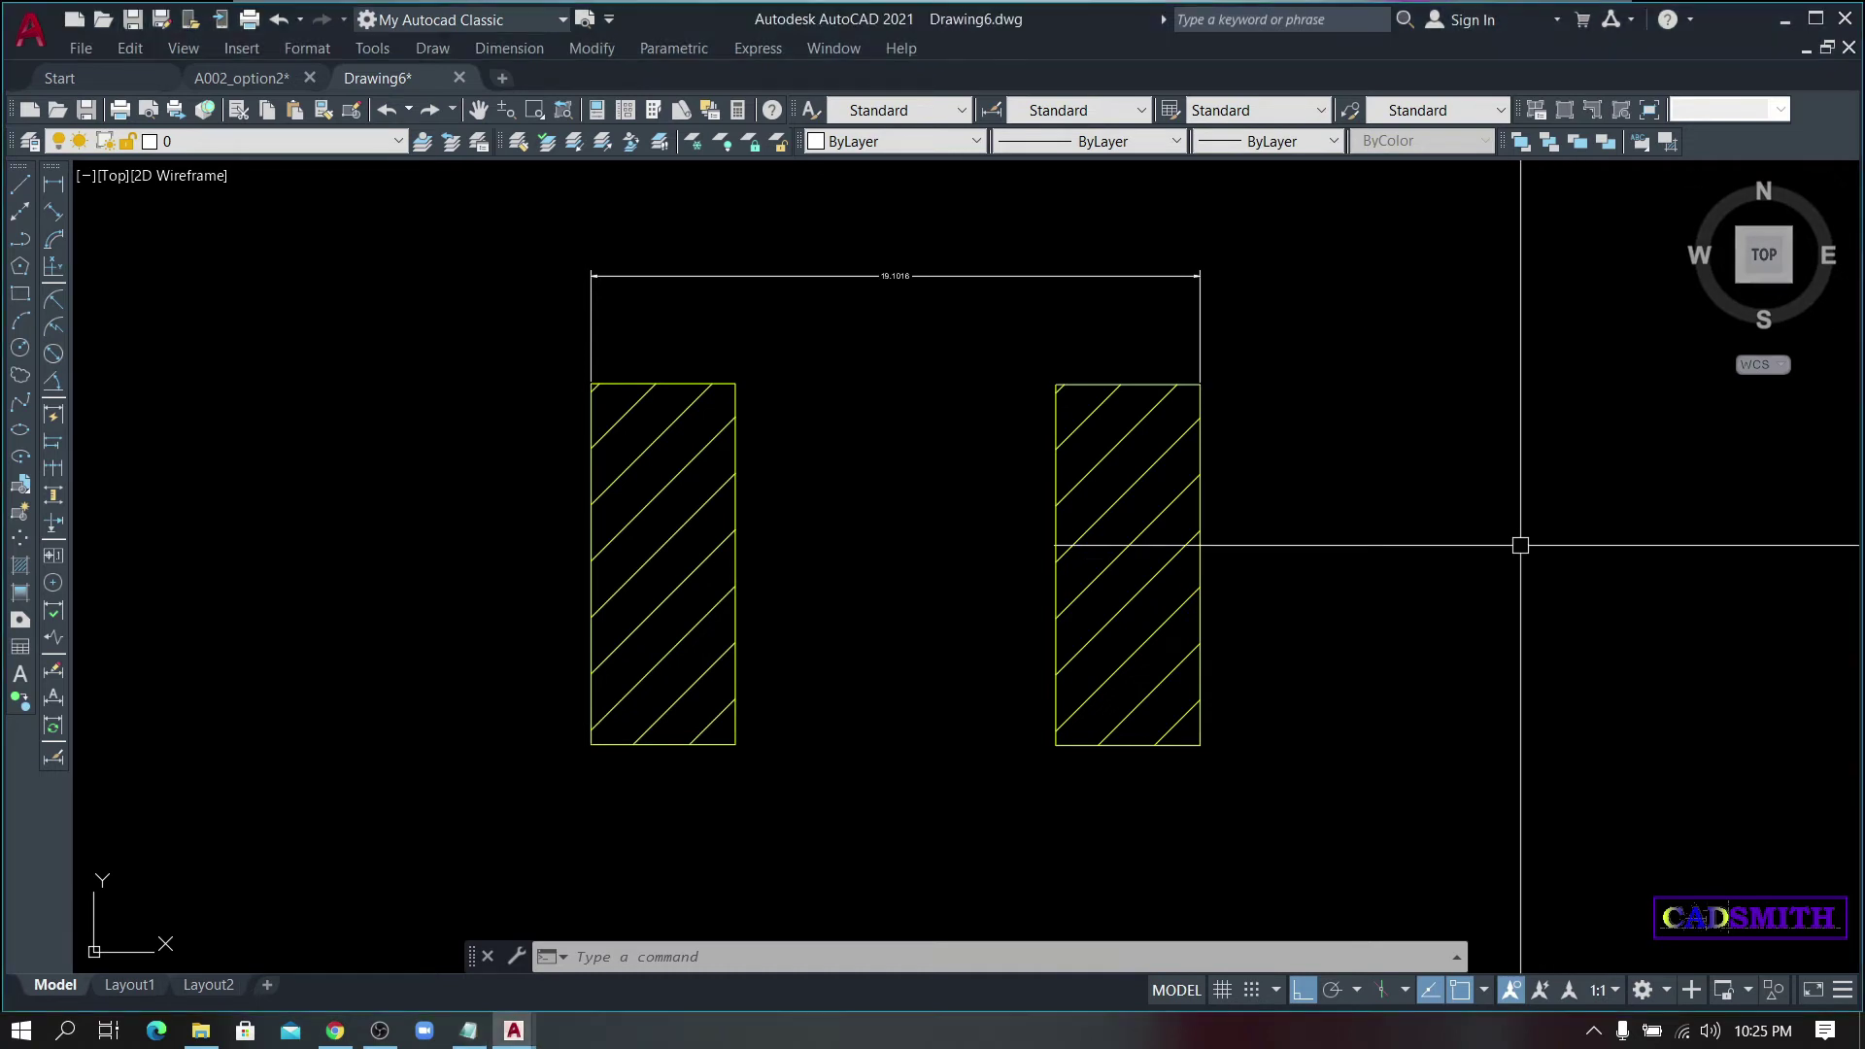
# - Put the right hatched rectangle on the Defpoints layer
pyautogui.click(1123, 479)
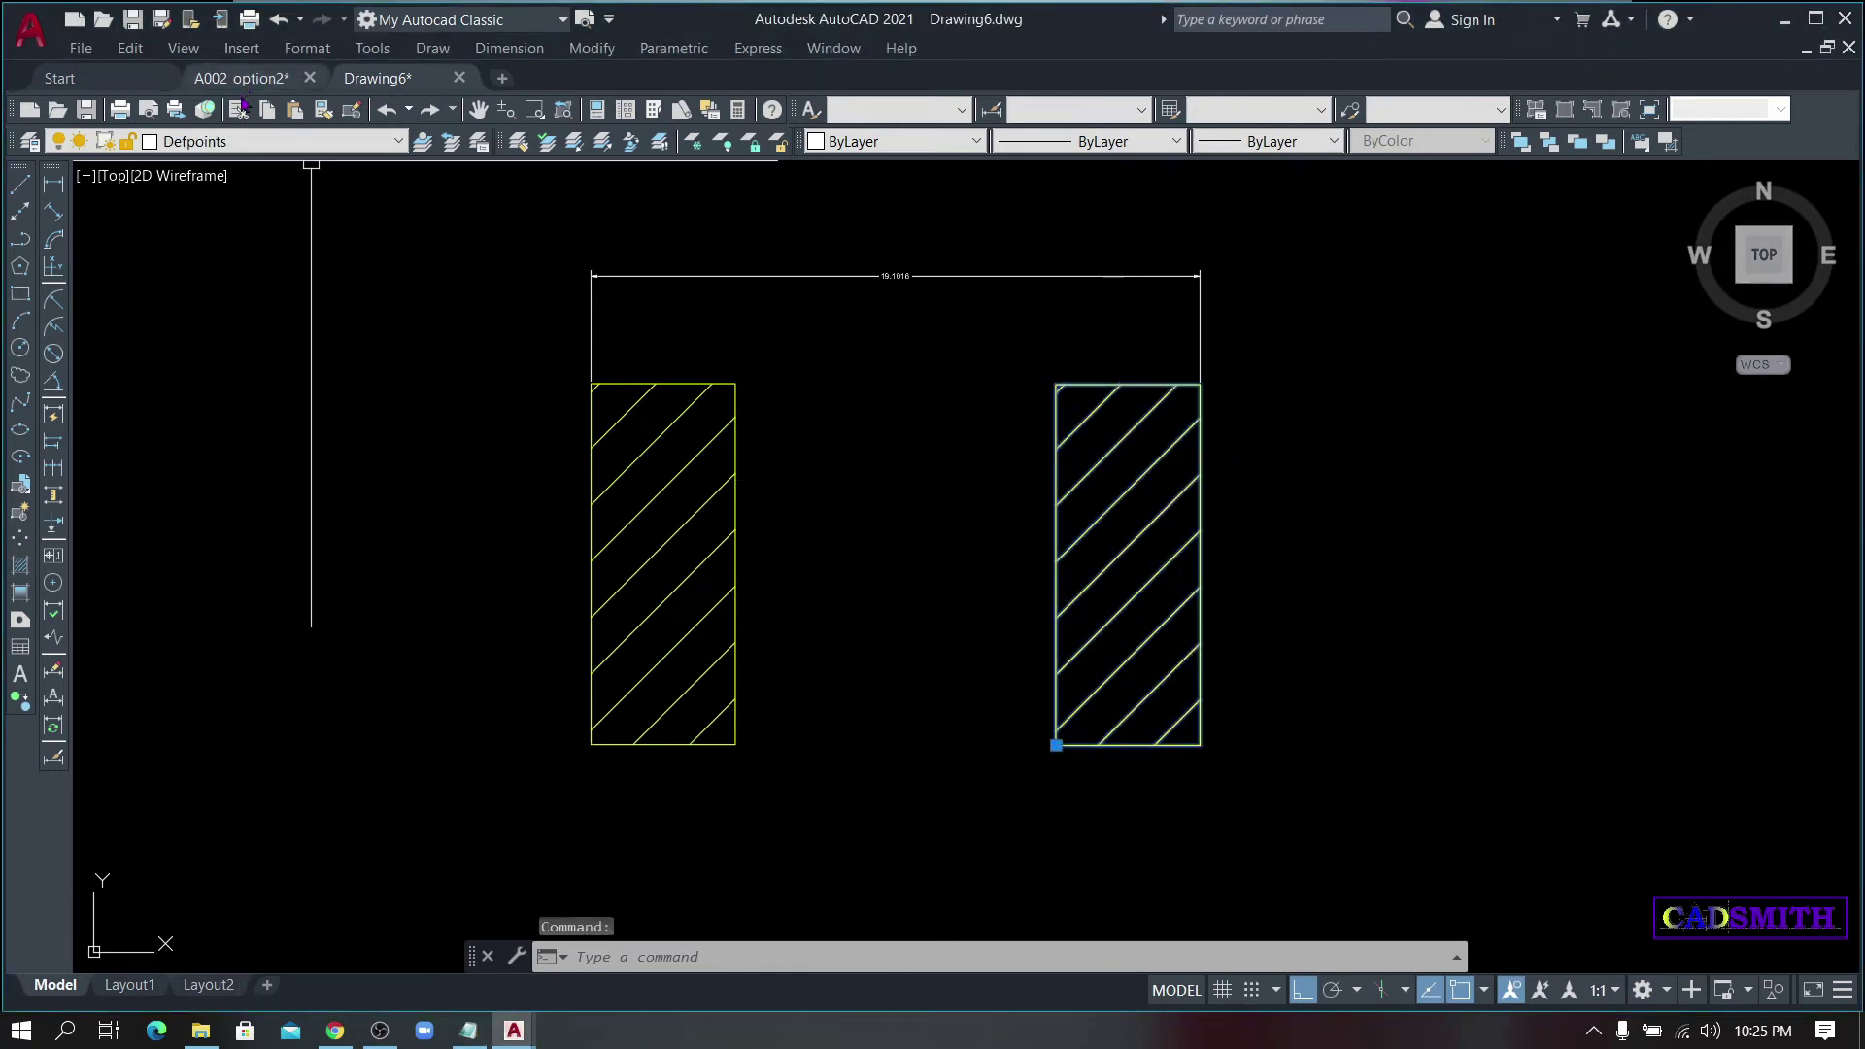
pyautogui.click(229, 145)
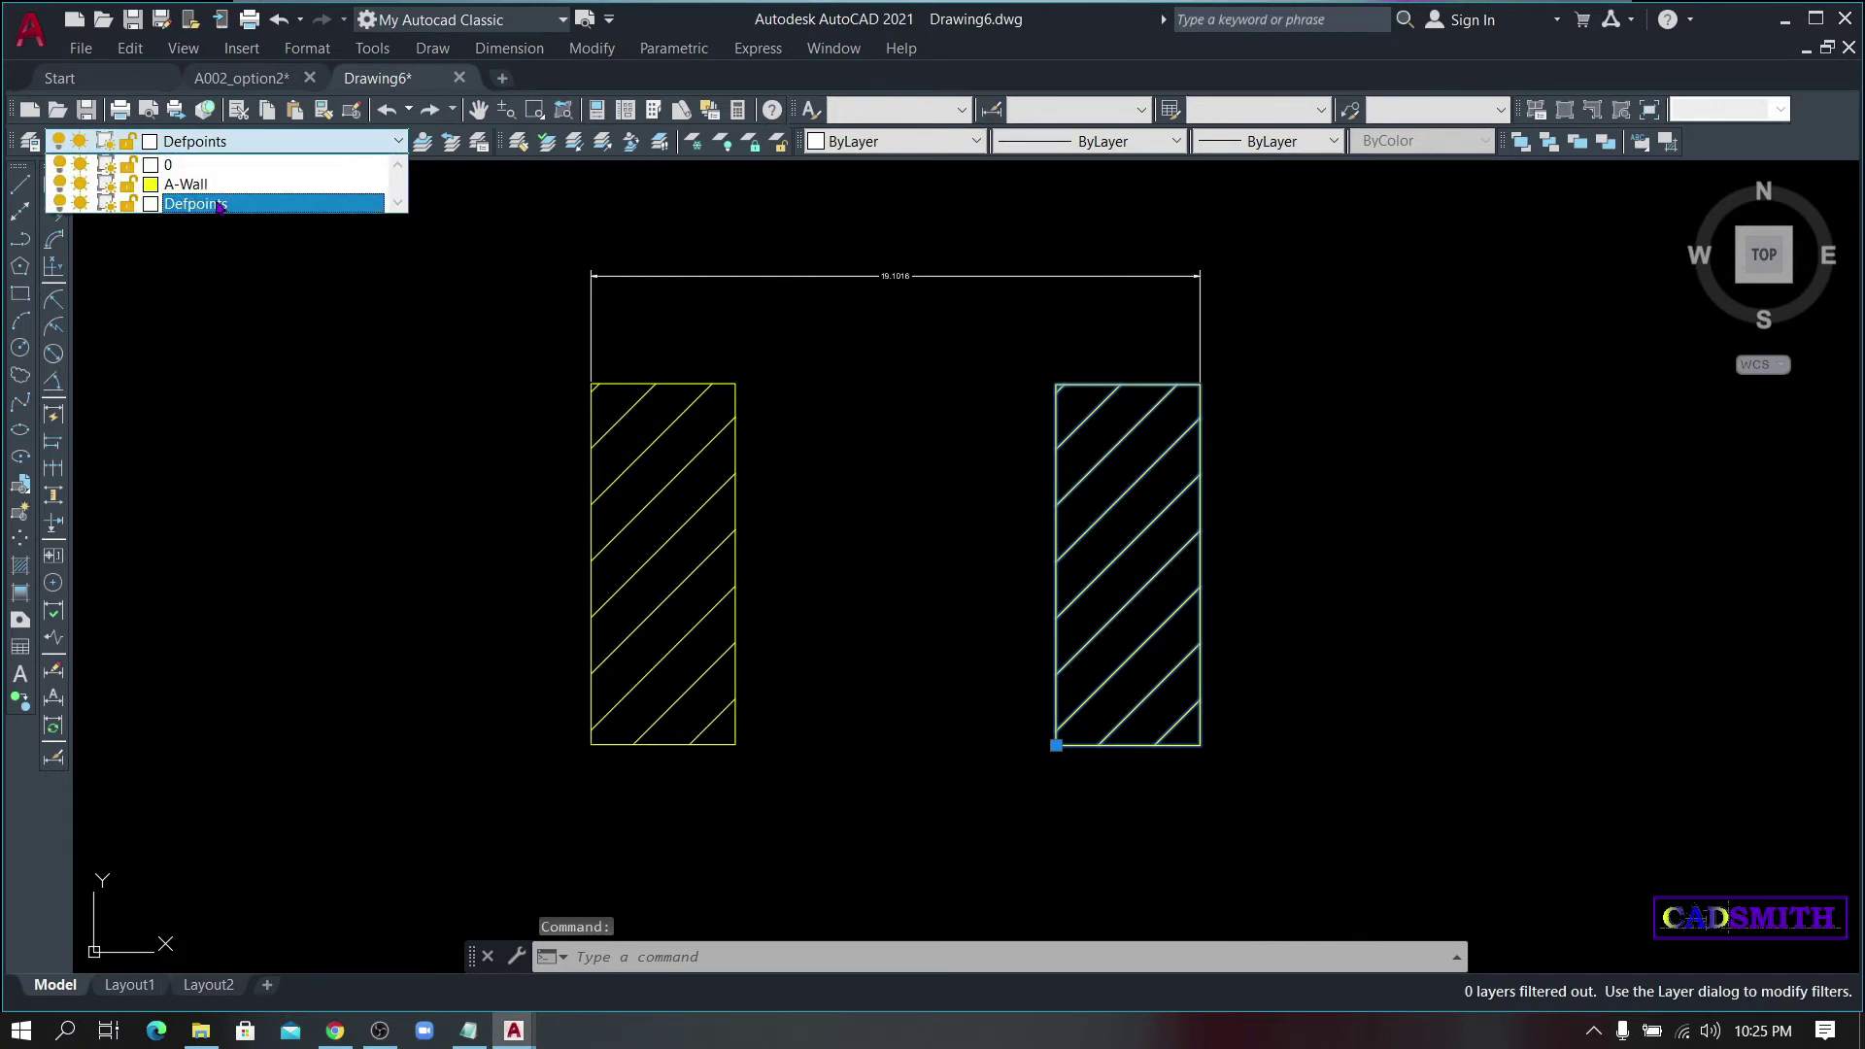
pyautogui.click(219, 189)
pyautogui.press('Escape')
pyautogui.press('Escape')
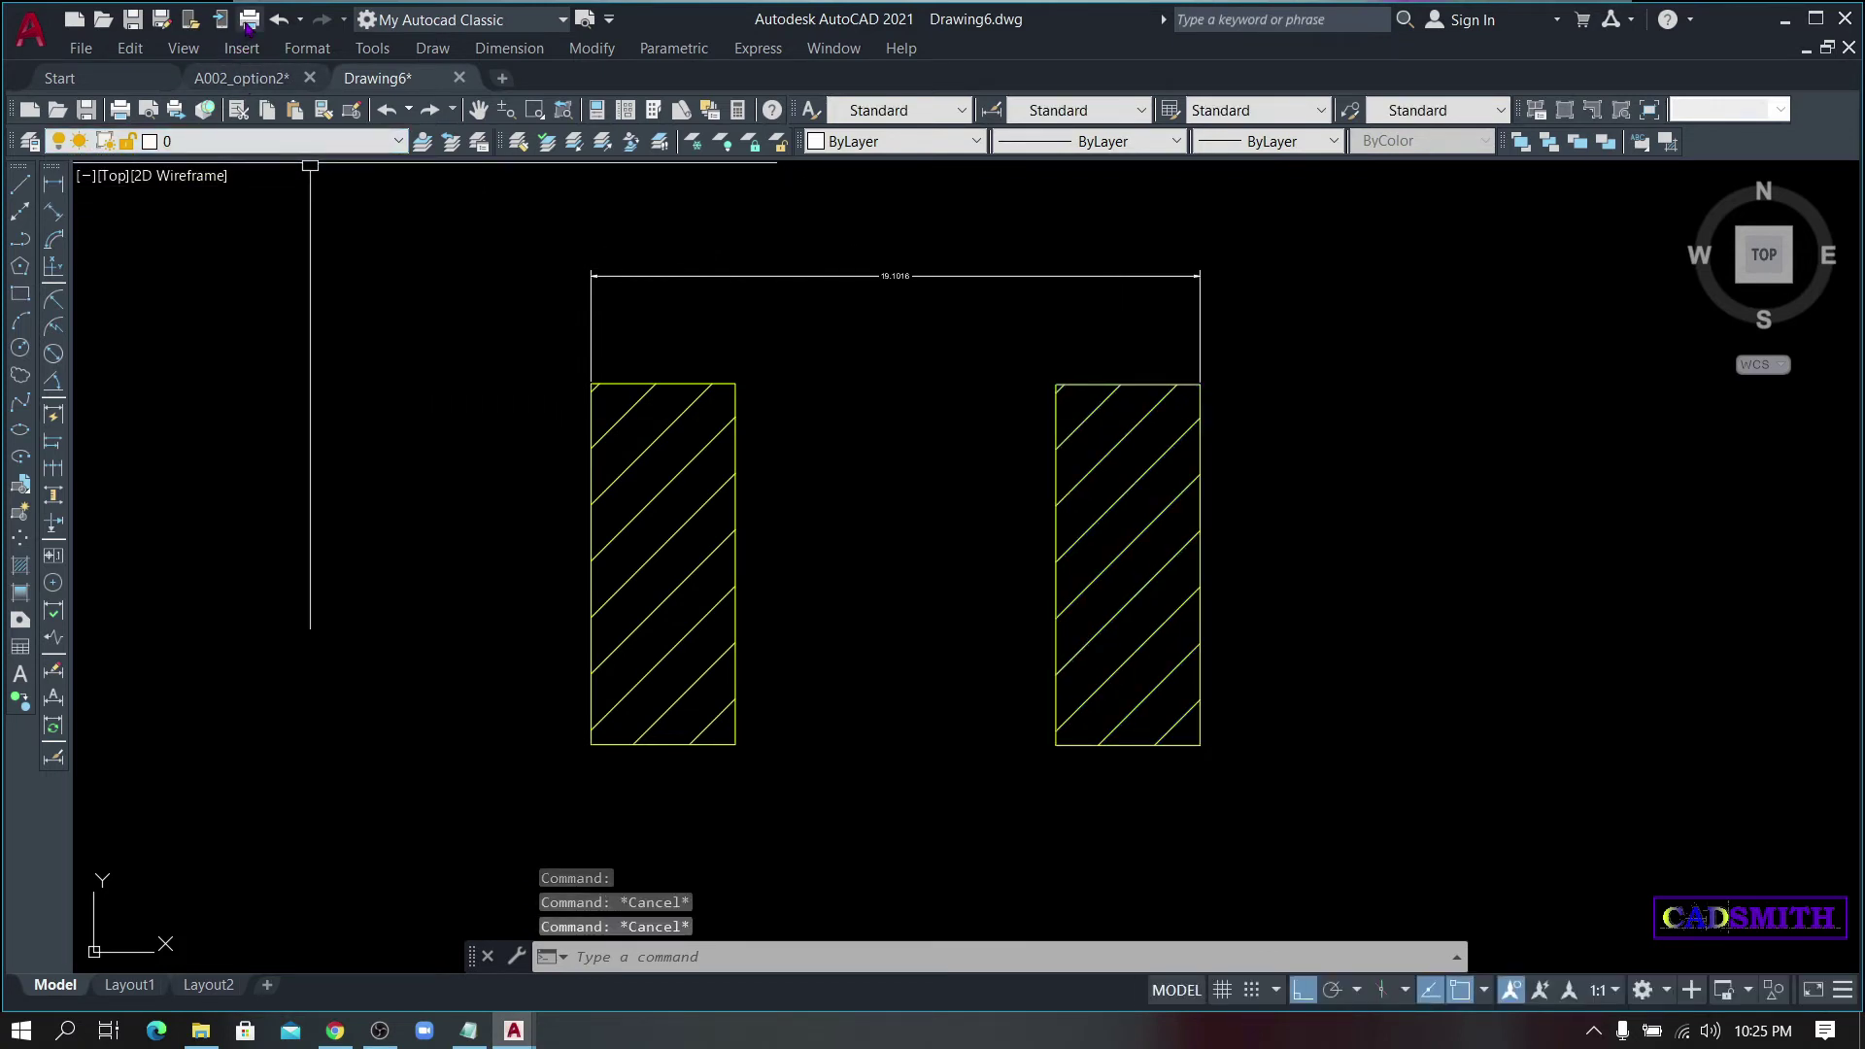
# - Preview a single-sheet DWG To PDF plot of a window around the drawing
pyautogui.click(249, 19)
pyautogui.click(822, 579)
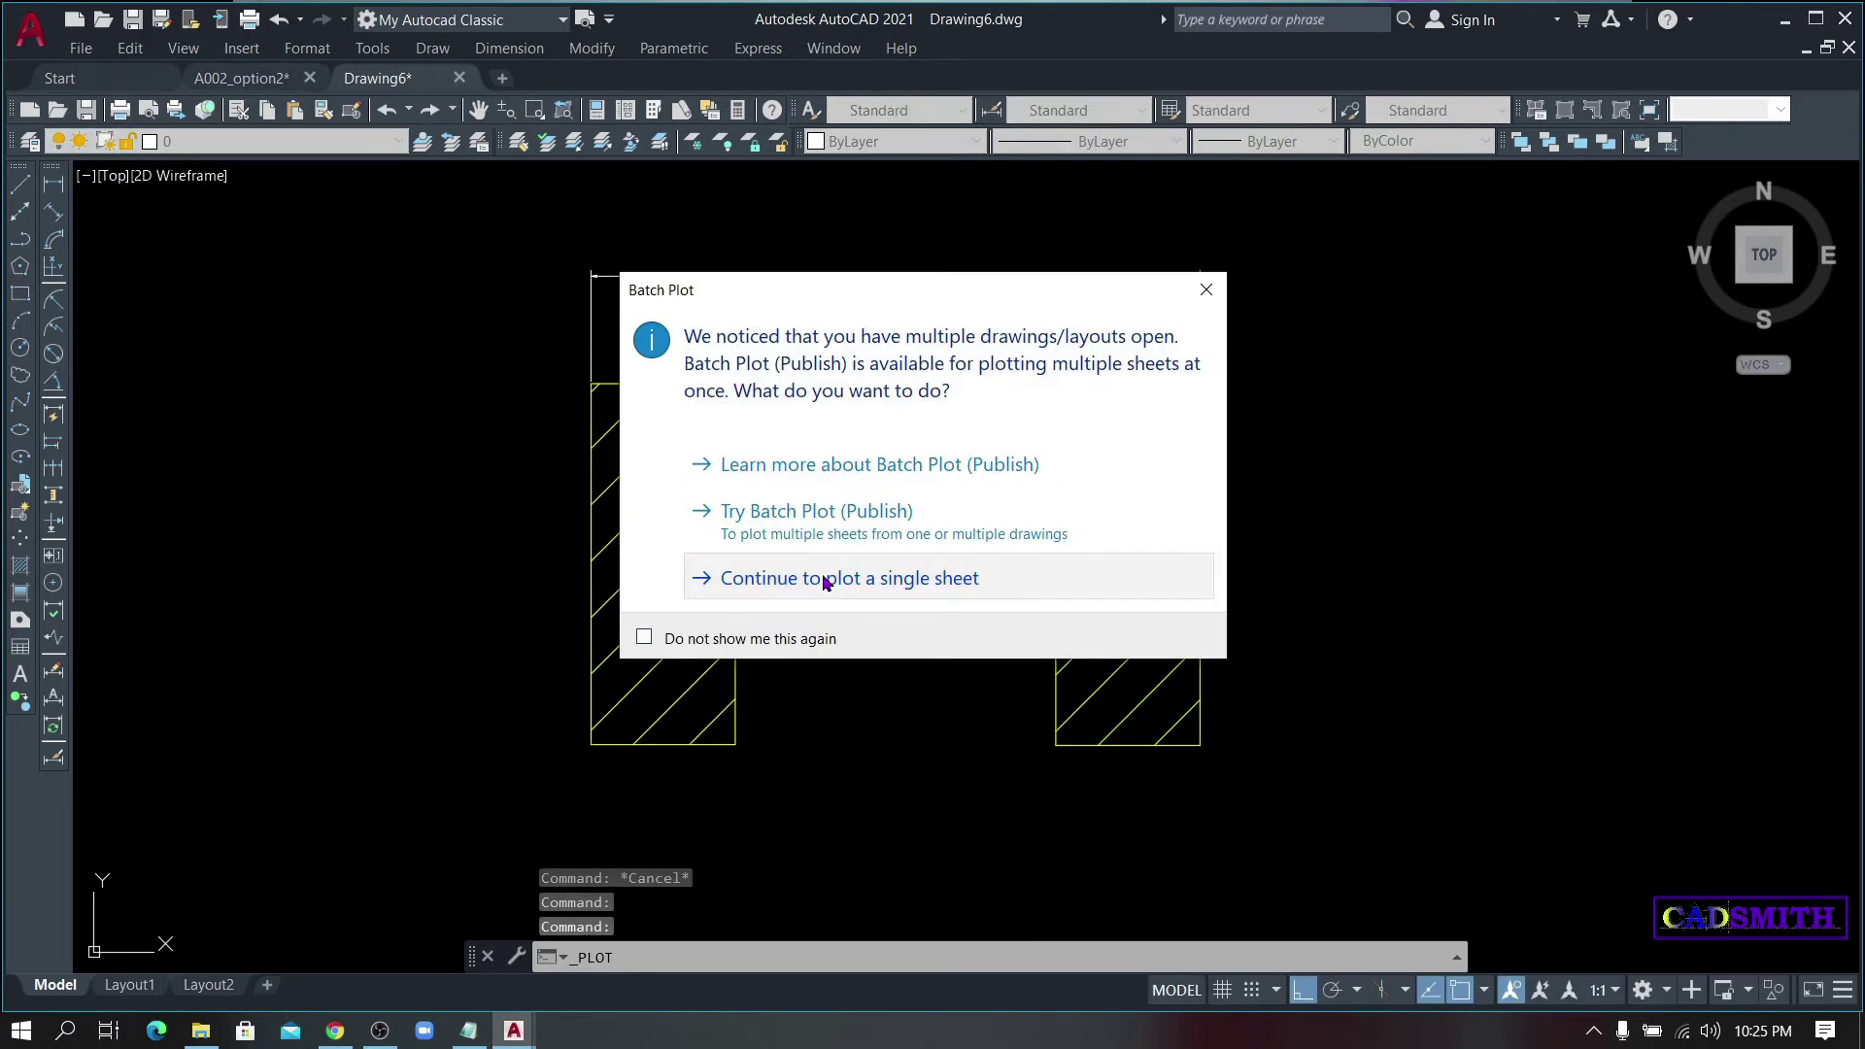
pyautogui.click(692, 345)
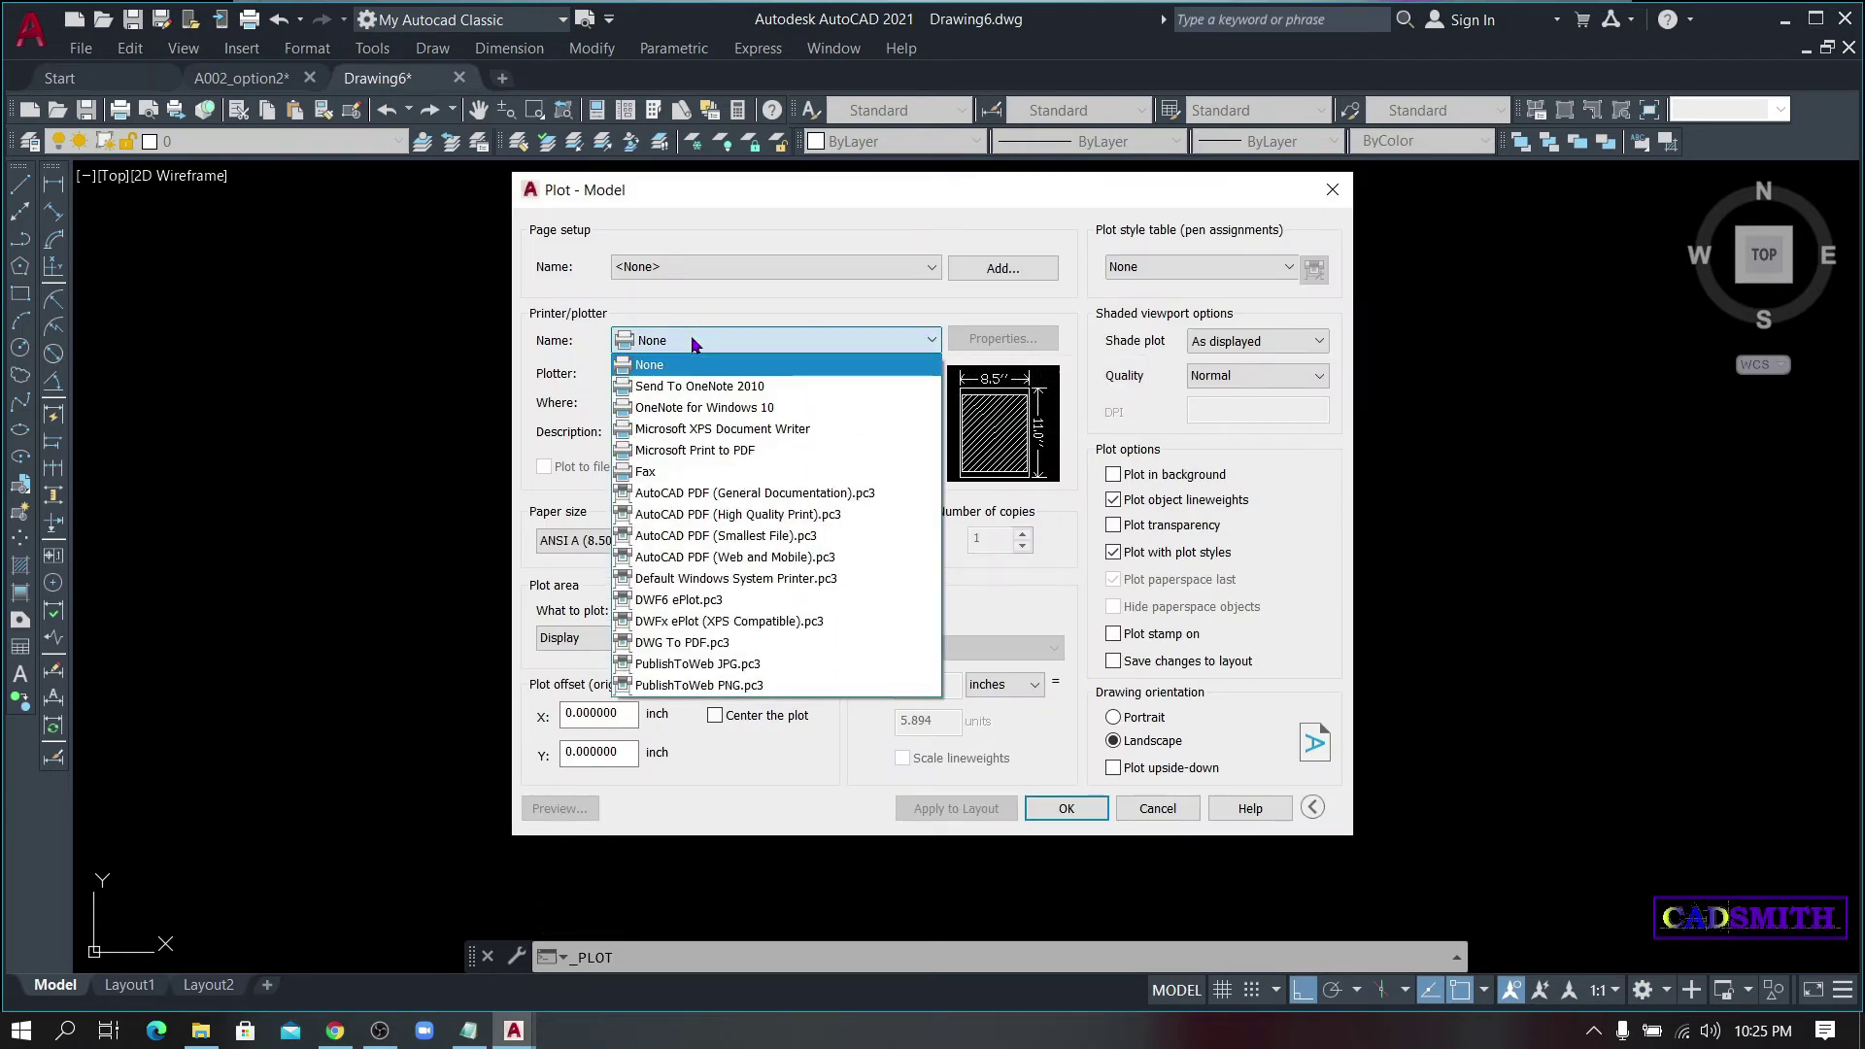
pyautogui.click(682, 643)
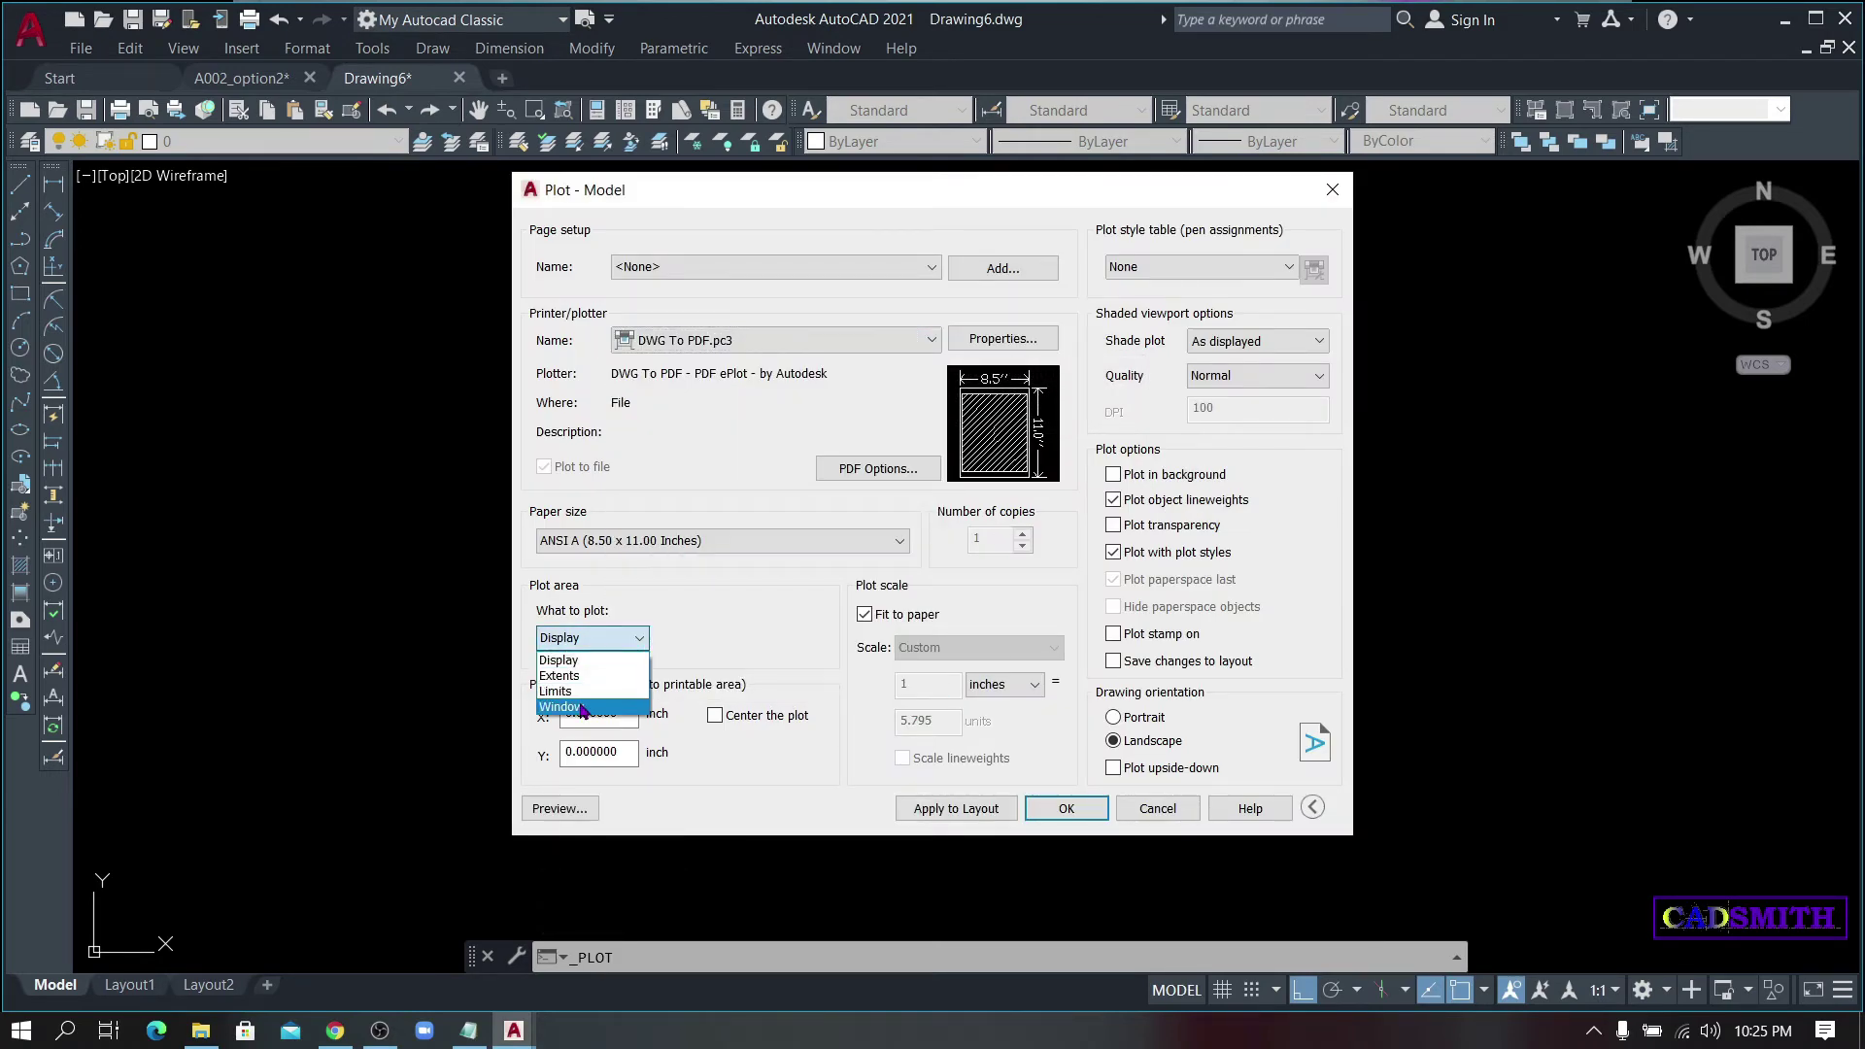
pyautogui.click(582, 708)
pyautogui.click(518, 784)
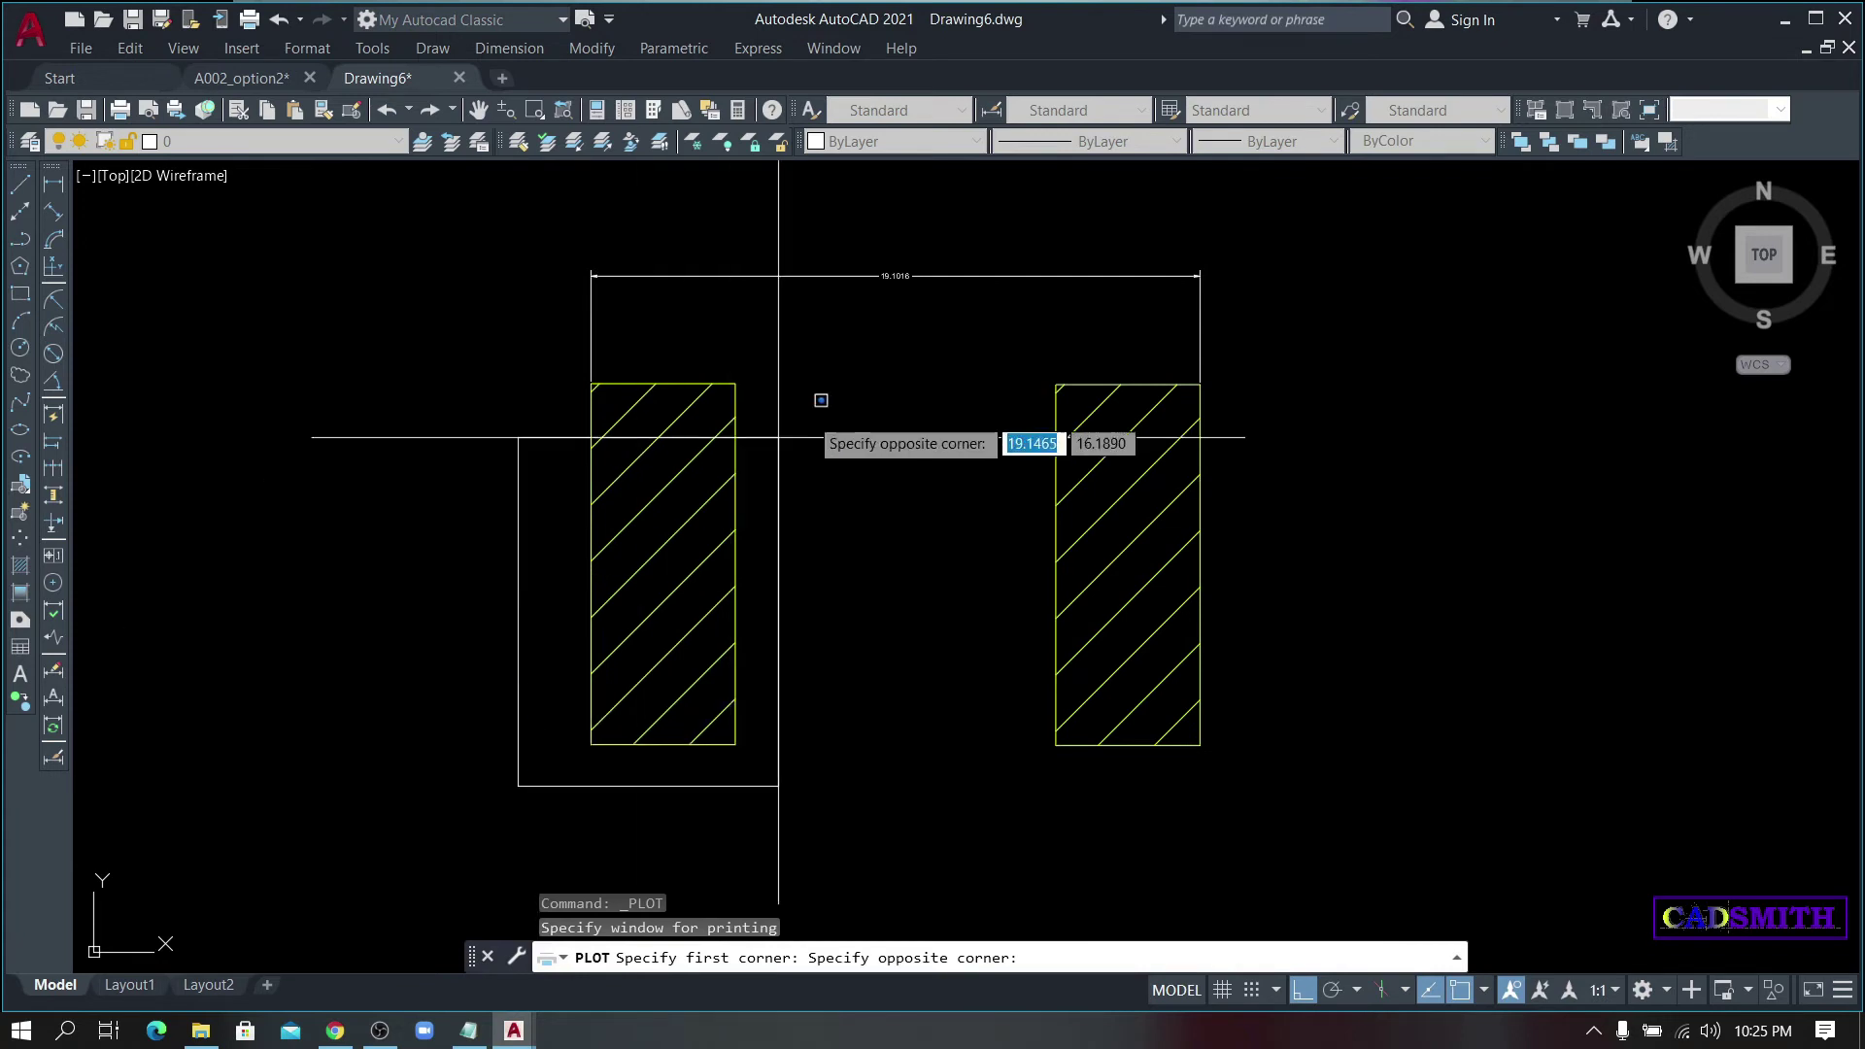
pyautogui.click(1256, 221)
pyautogui.click(543, 814)
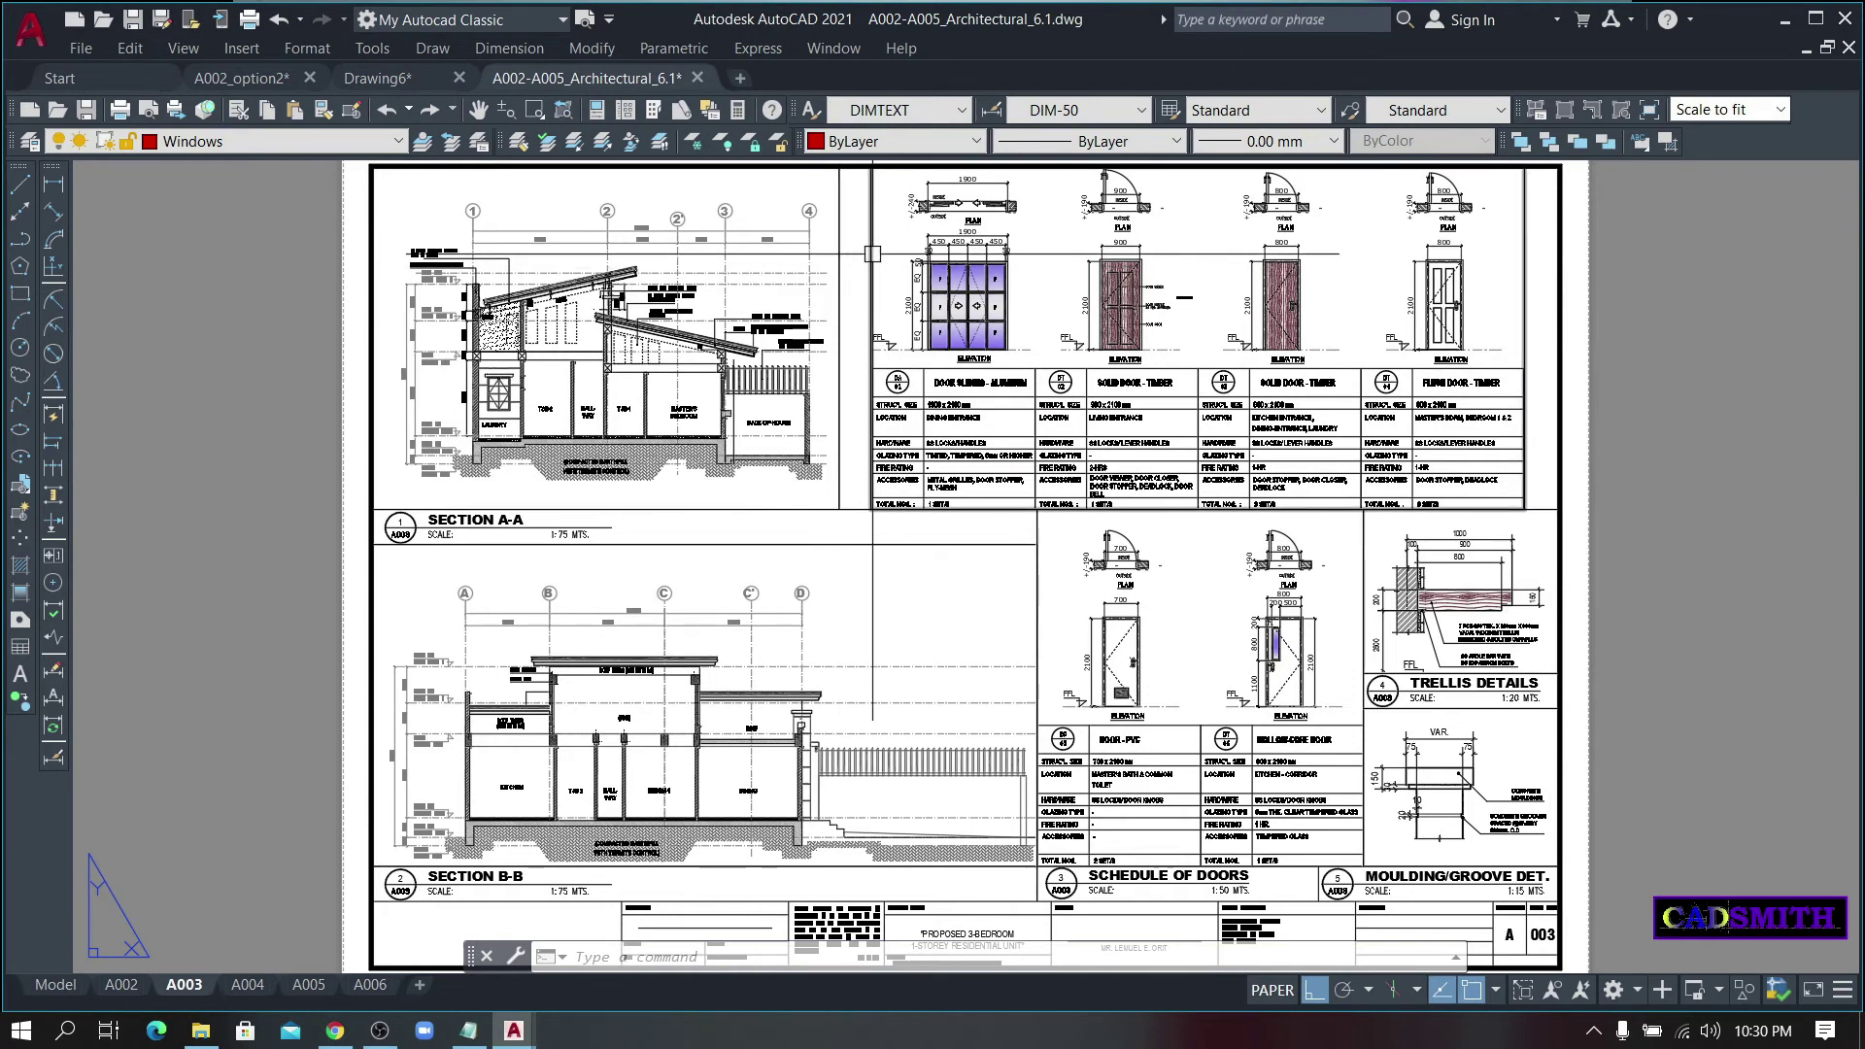
# - Confirm the A003 sheet's top-right viewport is on Defpoints, then preview the sheet's plot
pyautogui.click(871, 255)
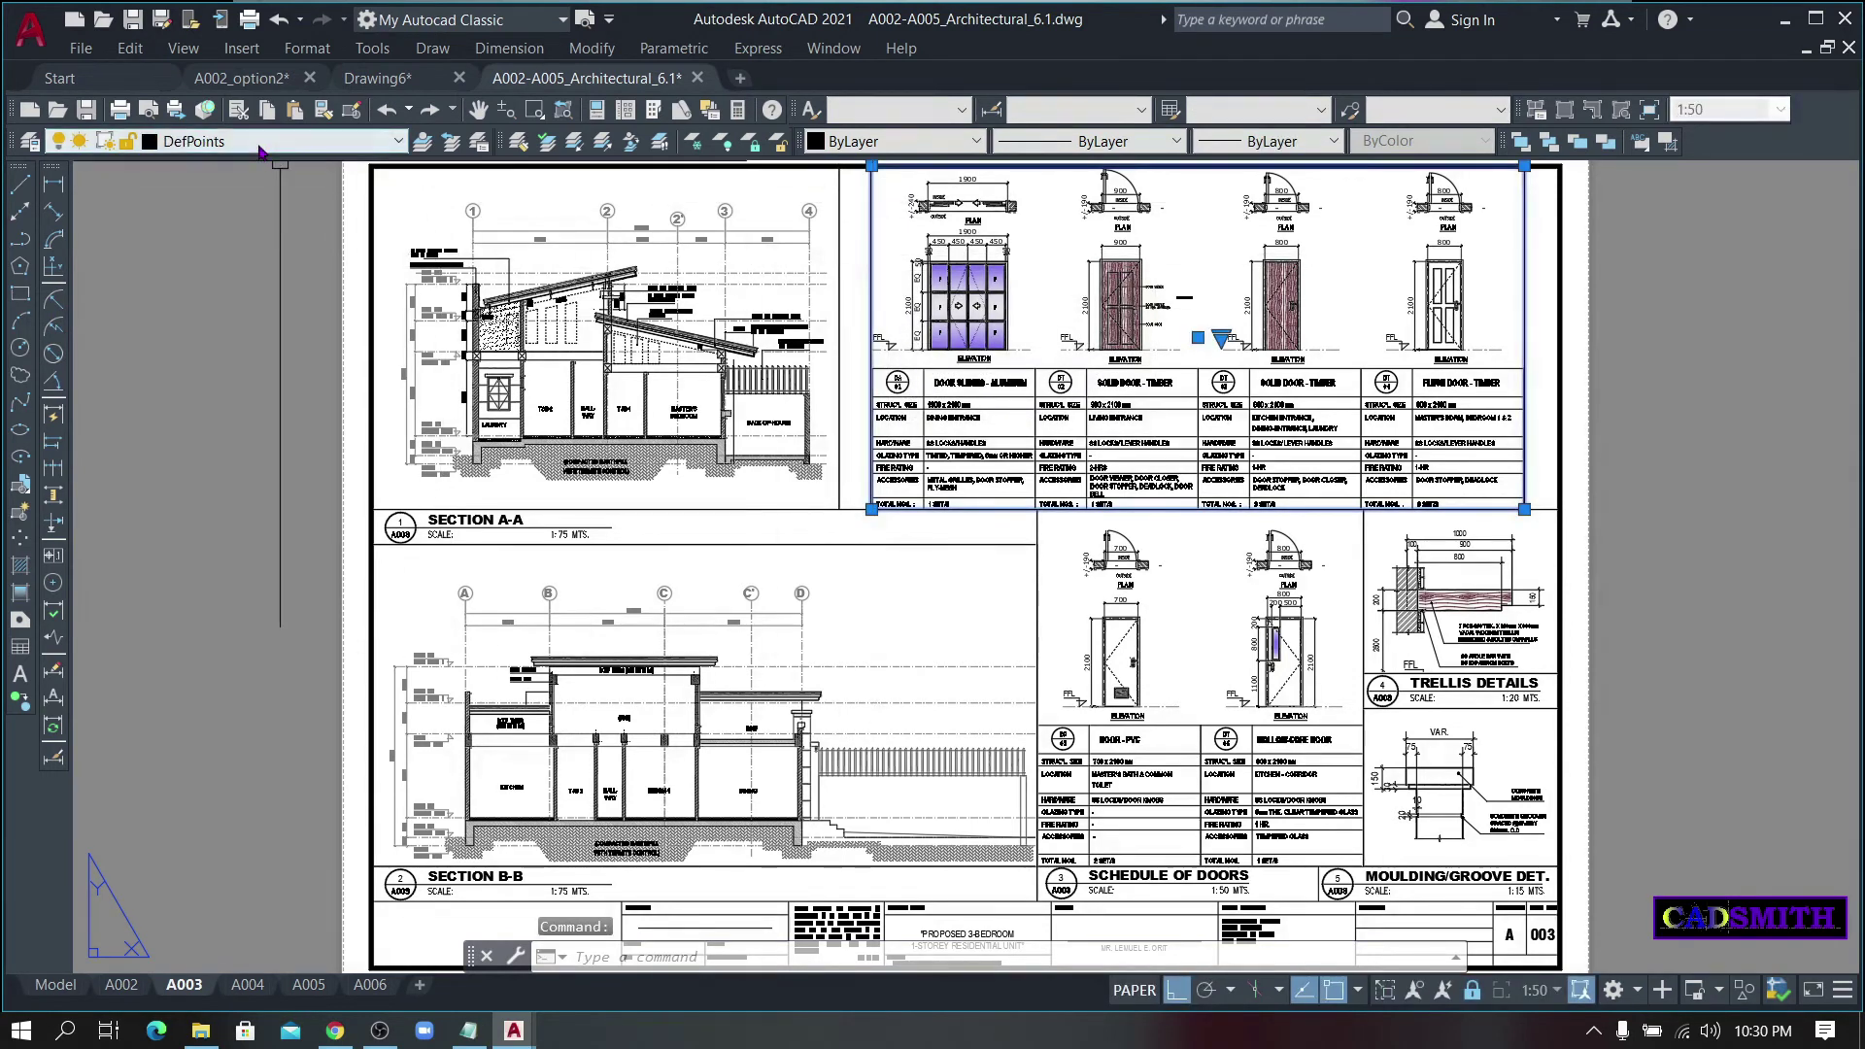
pyautogui.press('Escape')
pyautogui.press('Escape')
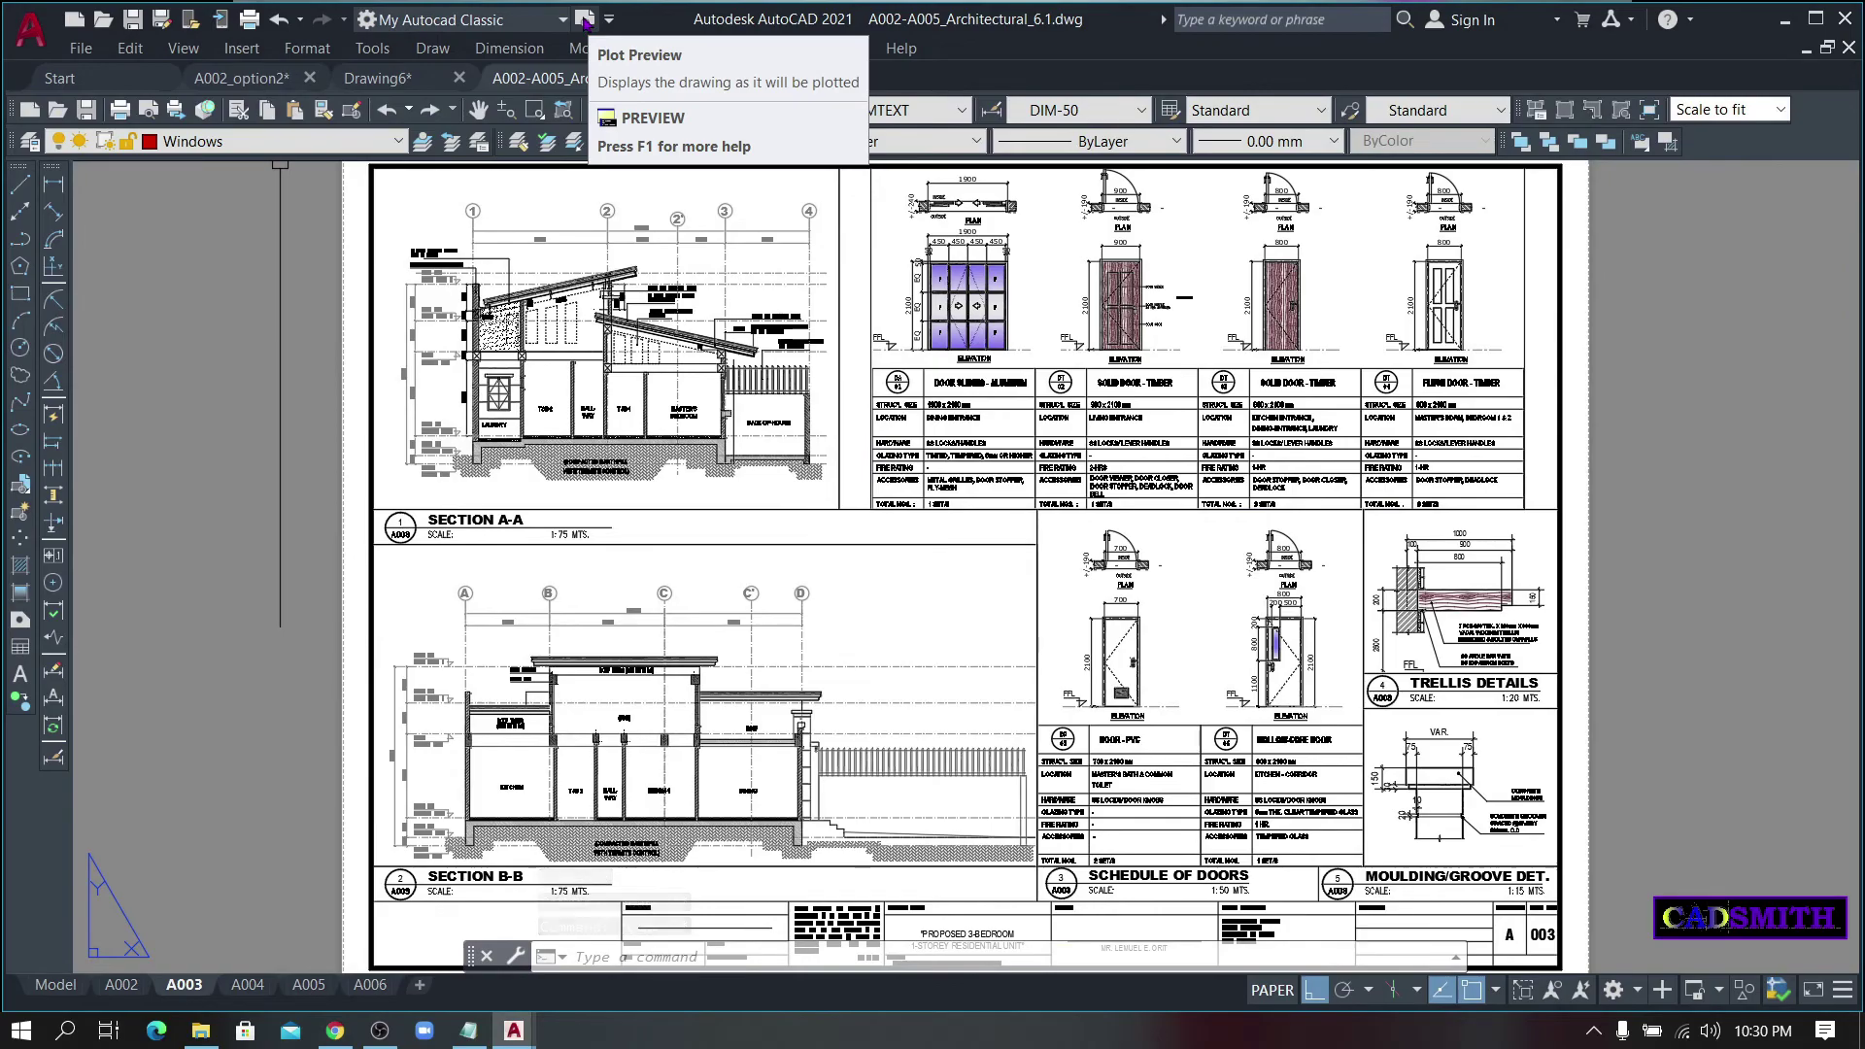
pyautogui.click(583, 19)
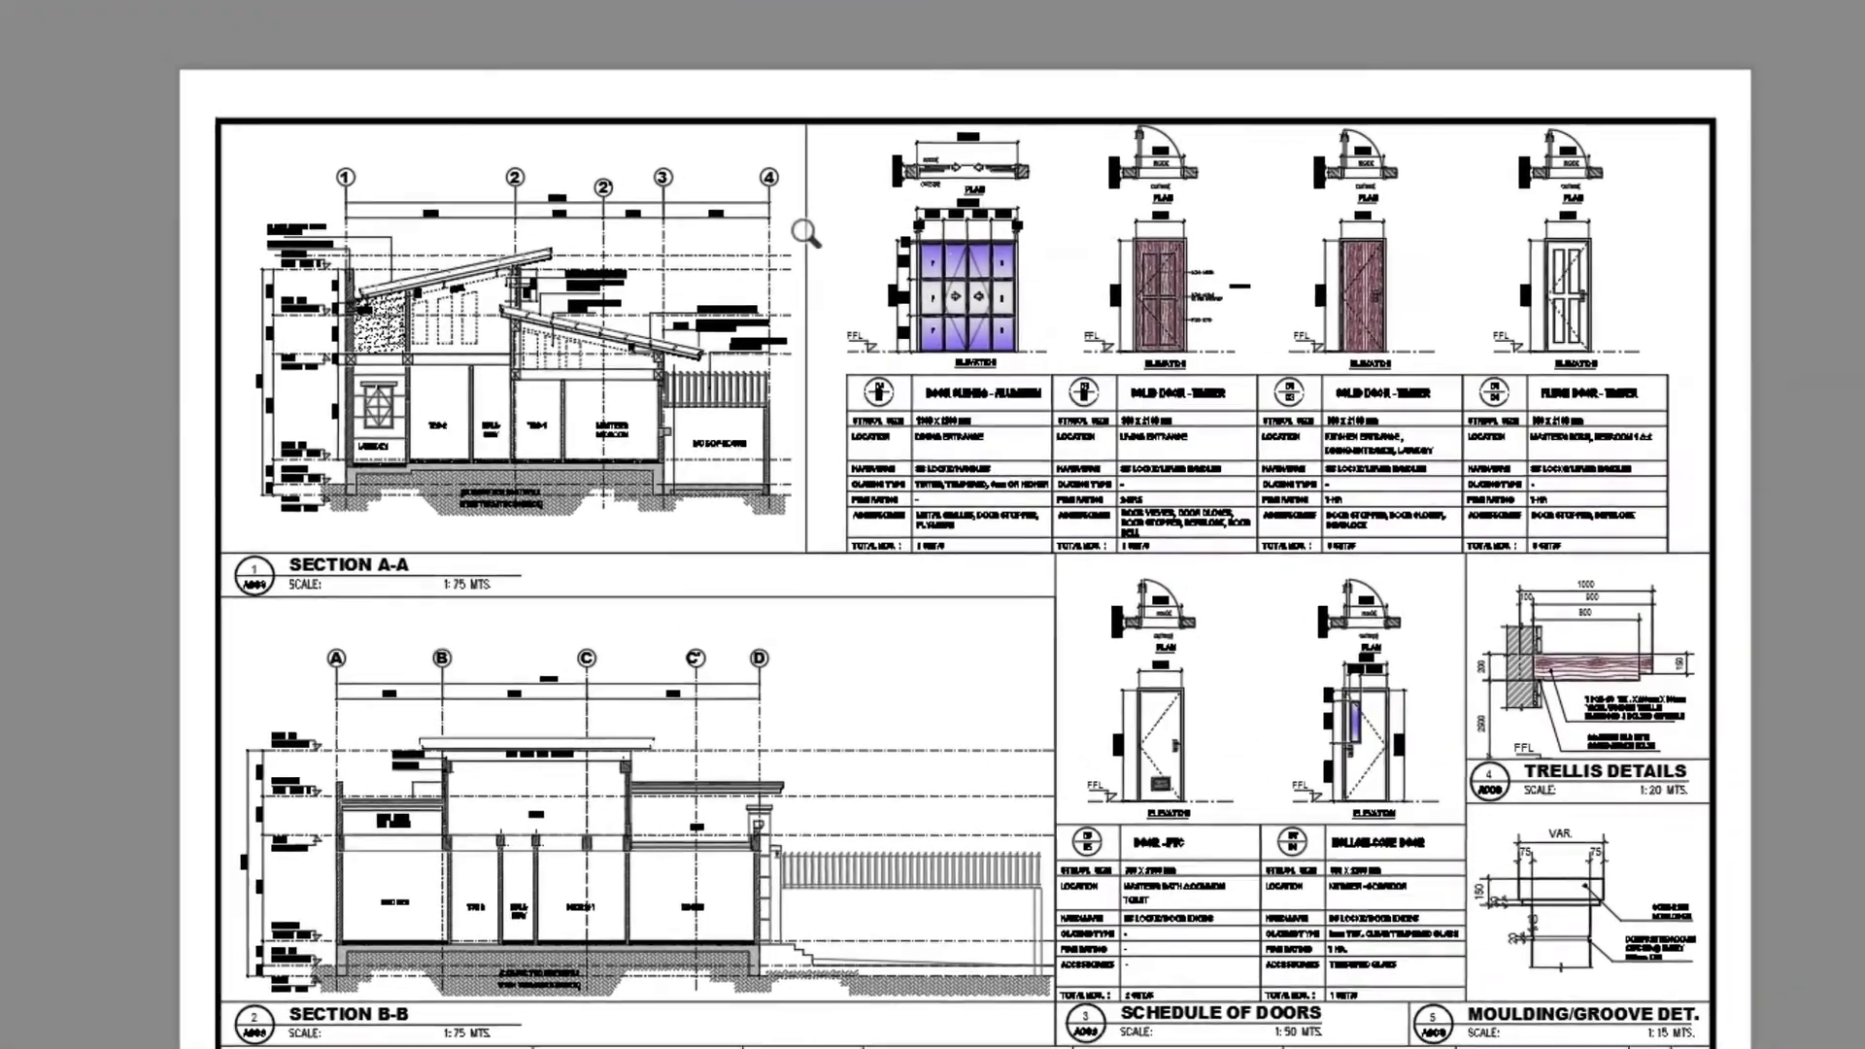